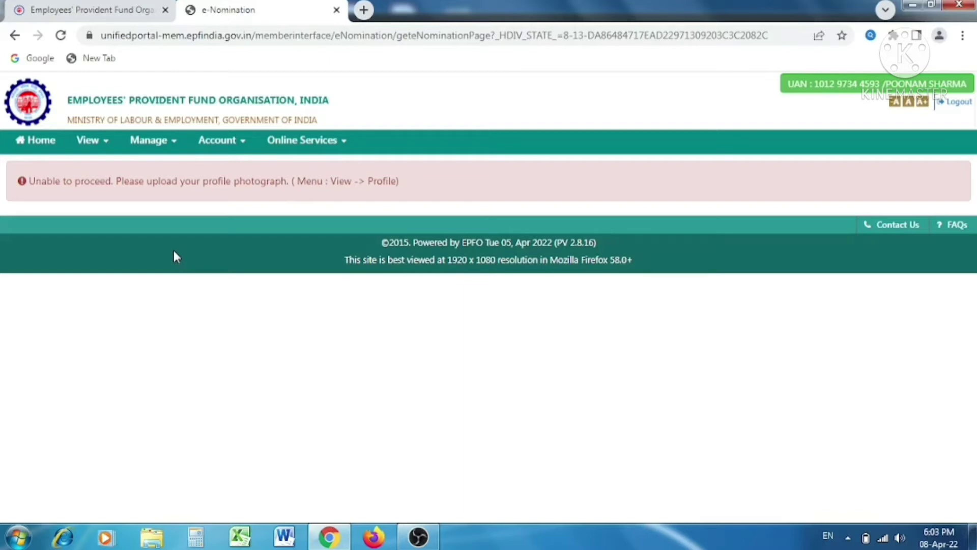
# Step: Open the Member Details profile page and check its empty photo placeholder
pyautogui.click(89, 146)
pyautogui.click(93, 164)
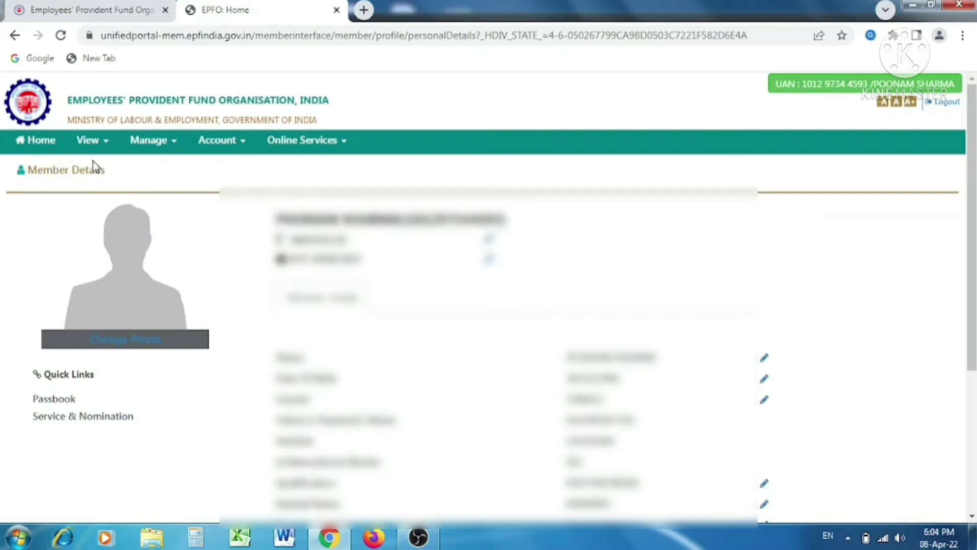
pyautogui.scroll(-2, 92, 161)
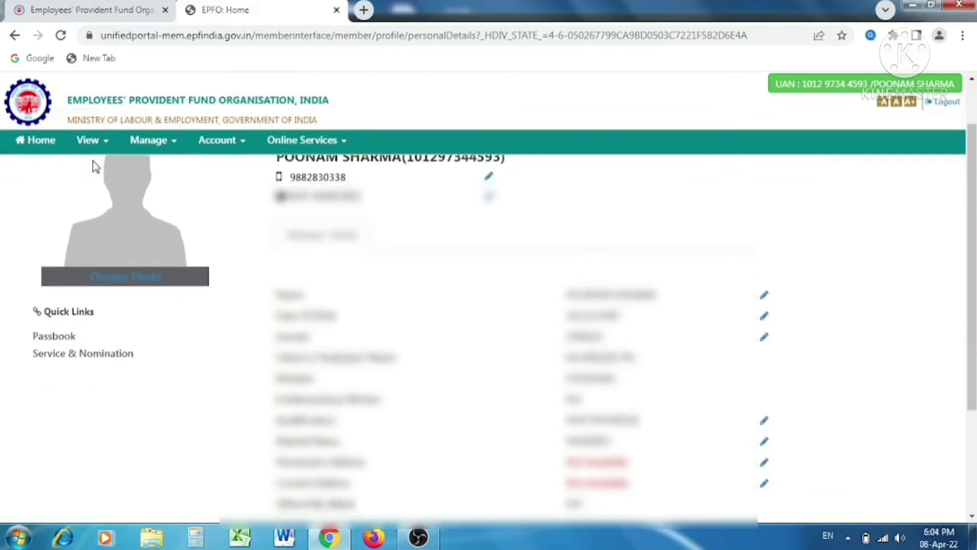
pyautogui.scroll(-2, 93, 161)
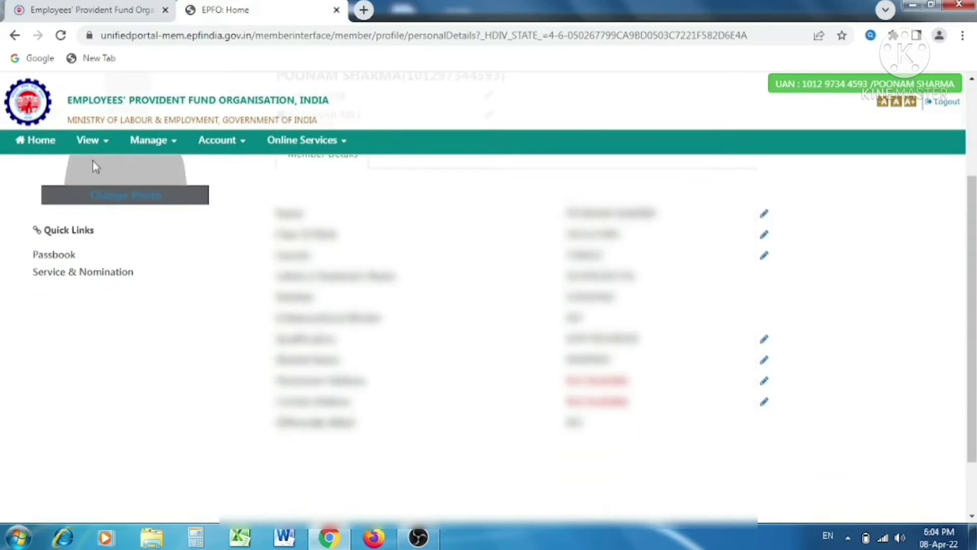
pyautogui.scroll(4, 93, 161)
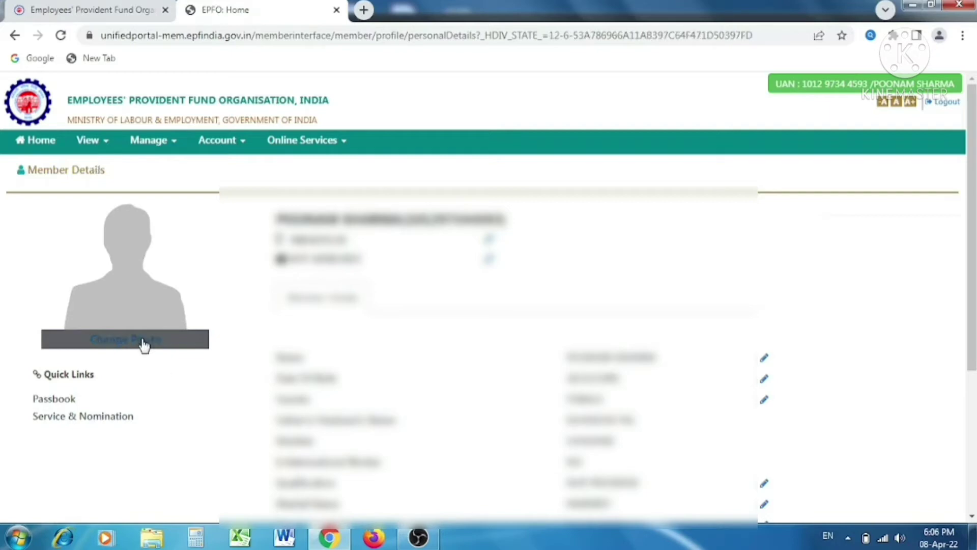
# Step: Choose IMG-20220404-WA0010~2 from Desktop > Scan as the new profile photo
pyautogui.click(142, 341)
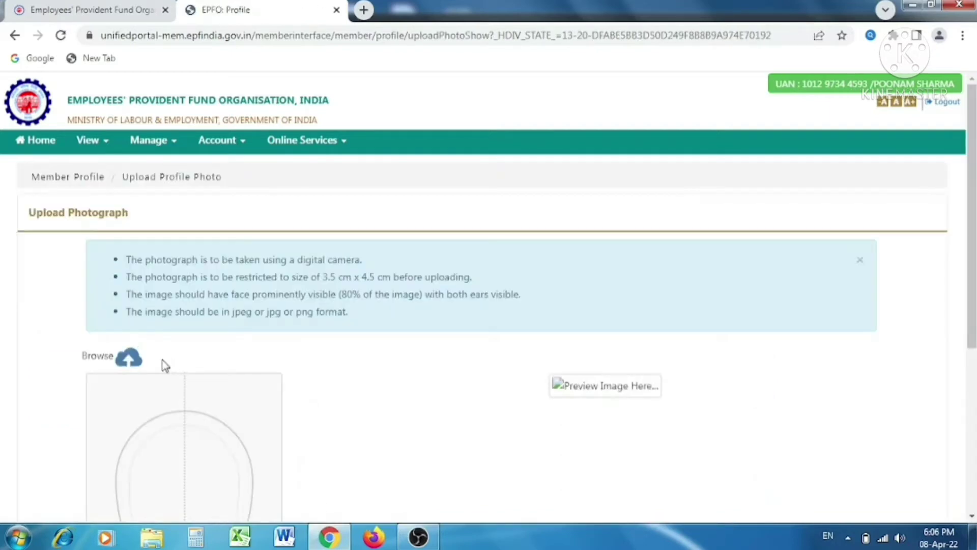
pyautogui.click(131, 360)
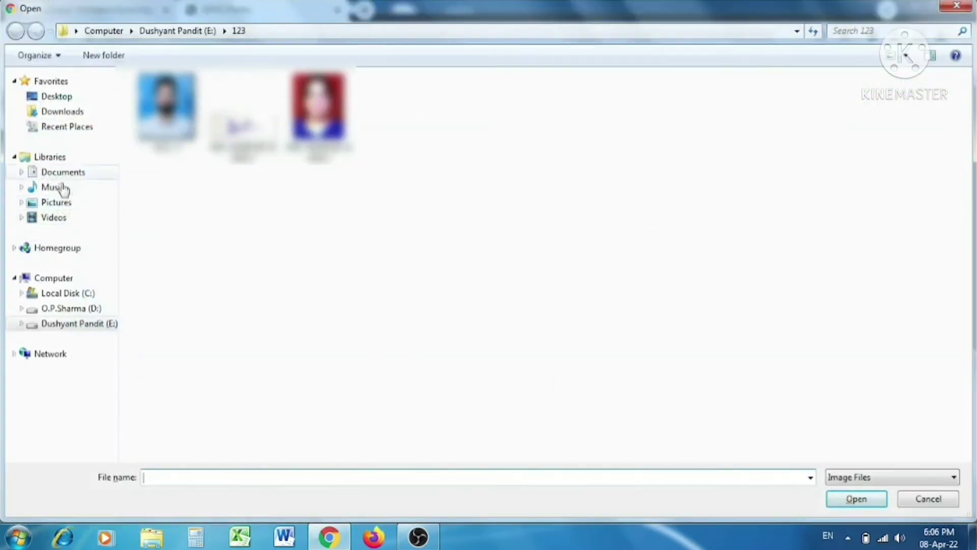
pyautogui.click(60, 96)
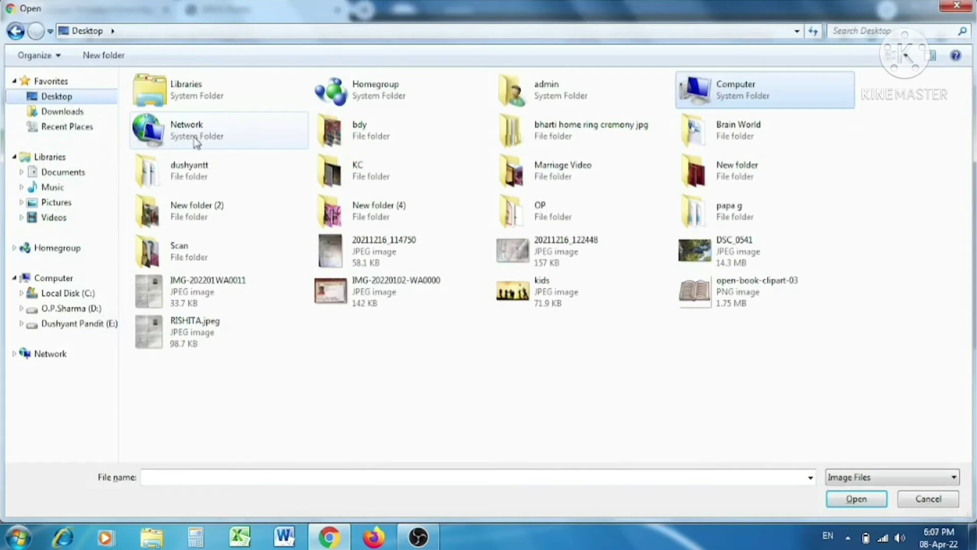
pyautogui.doubleClick(209, 247)
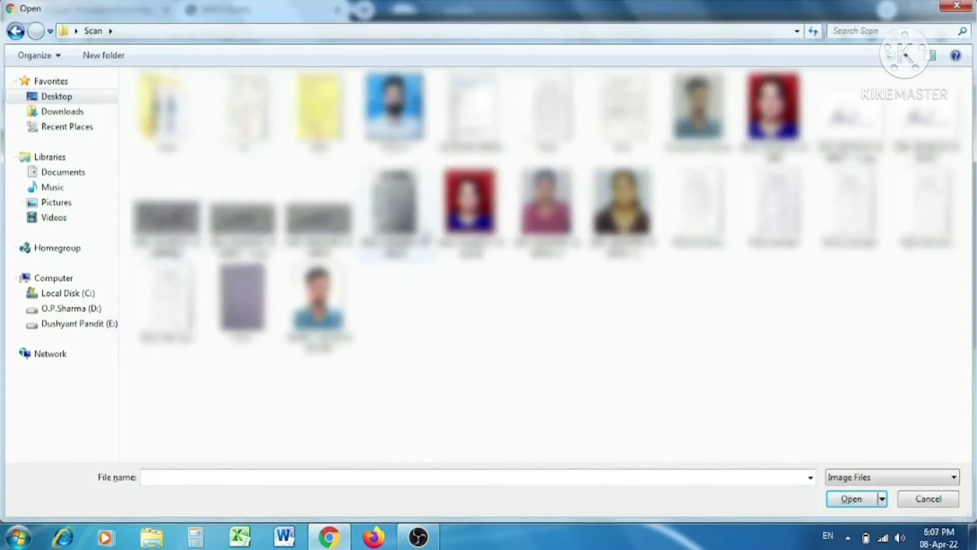
pyautogui.click(569, 224)
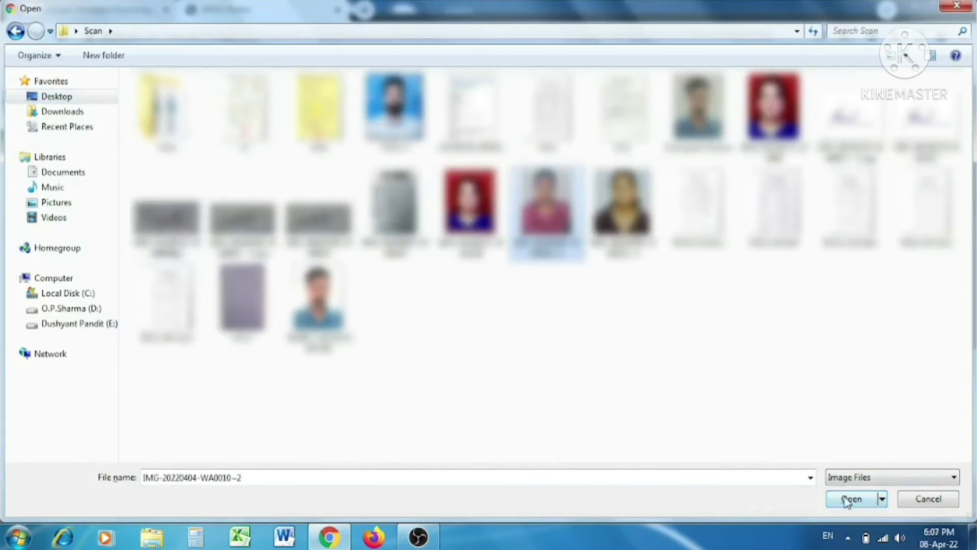
pyautogui.click(848, 499)
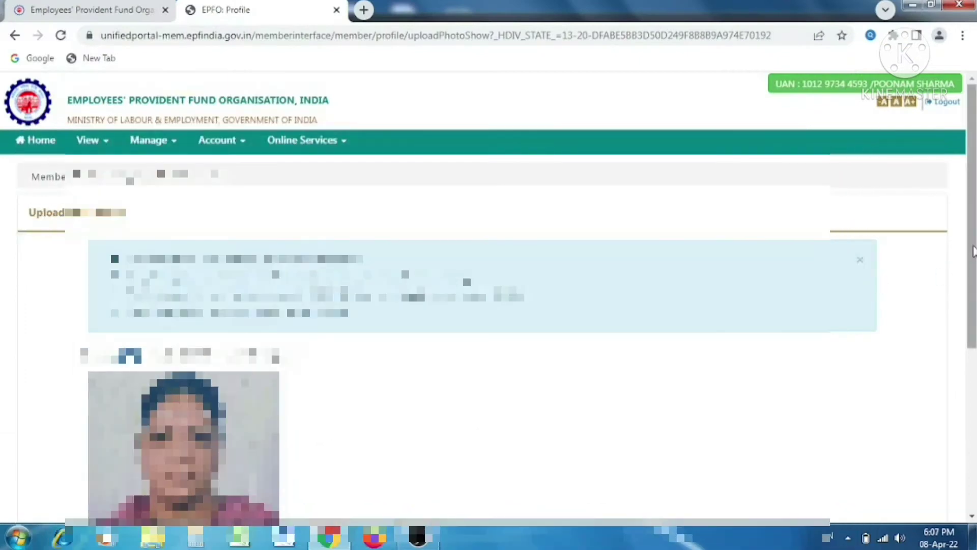
# Step: Preview the cropped photograph, upload it and confirm the upload
pyautogui.scroll(-5, 941, 278)
pyautogui.click(134, 476)
pyautogui.click(604, 483)
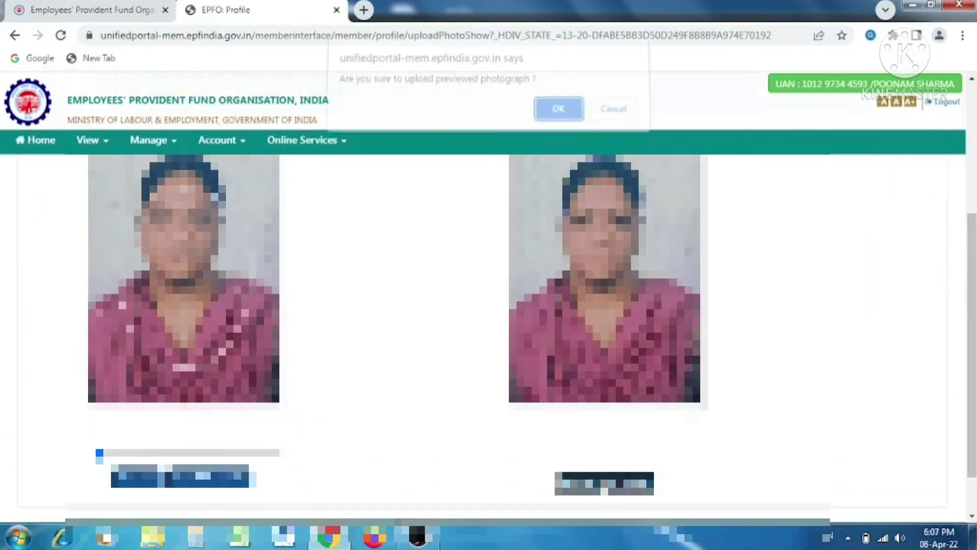
pyautogui.click(558, 117)
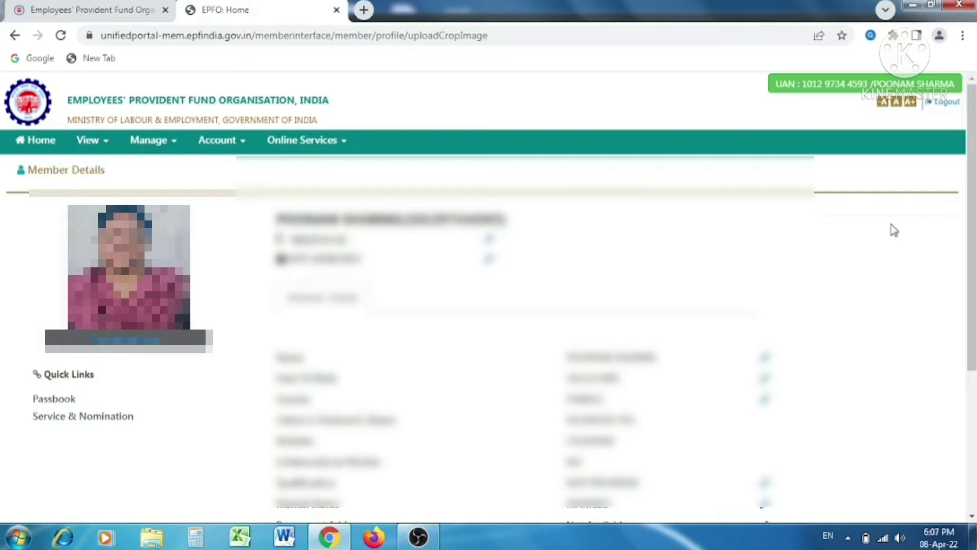
# Step: Enter permanent address '12/3 Street', 'New Town', city 'New Delhi'
pyautogui.scroll(-4, 720, 348)
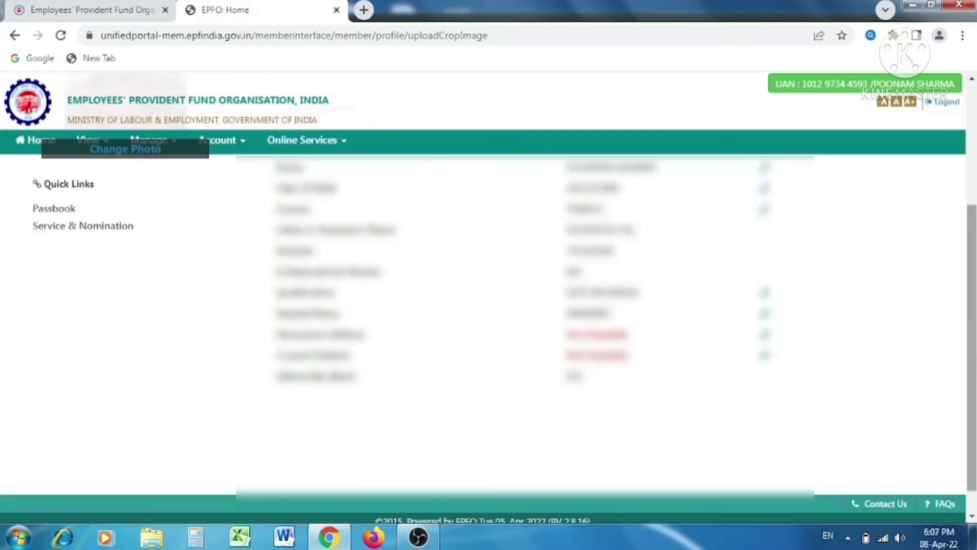
pyautogui.click(764, 334)
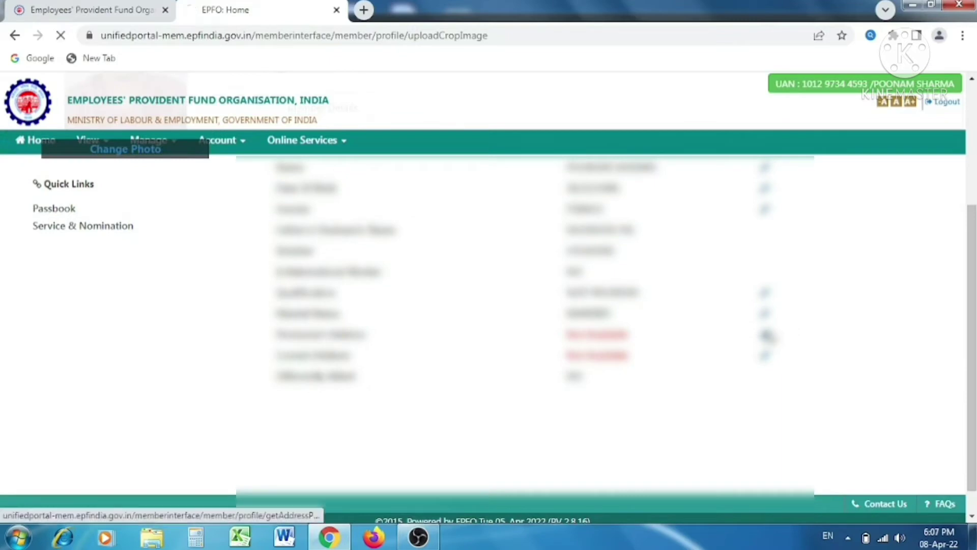
pyautogui.click(228, 316)
pyautogui.write('12/3')
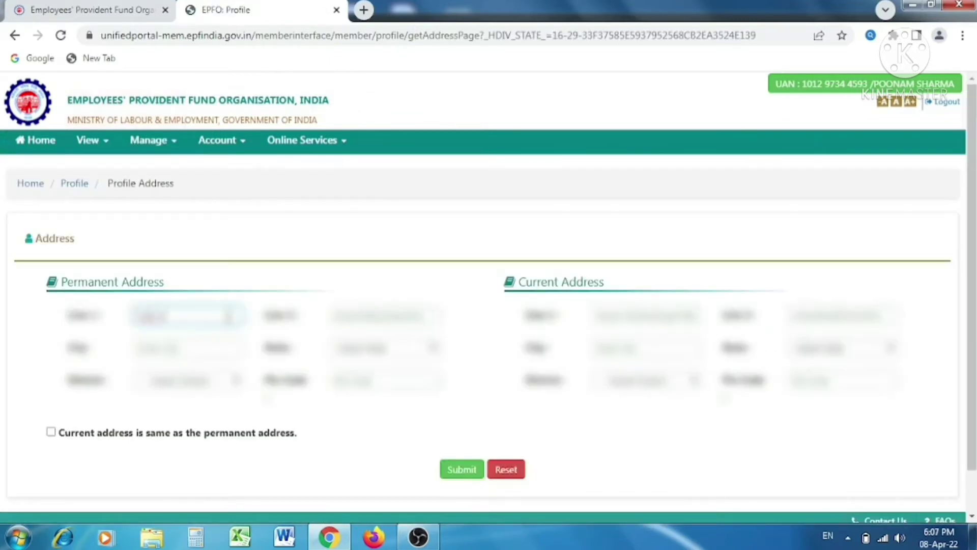
pyautogui.write(' Street')
pyautogui.press('Tab')
pyautogui.write('New Town')
pyautogui.press('Tab')
pyautogui.write('New Delhi')
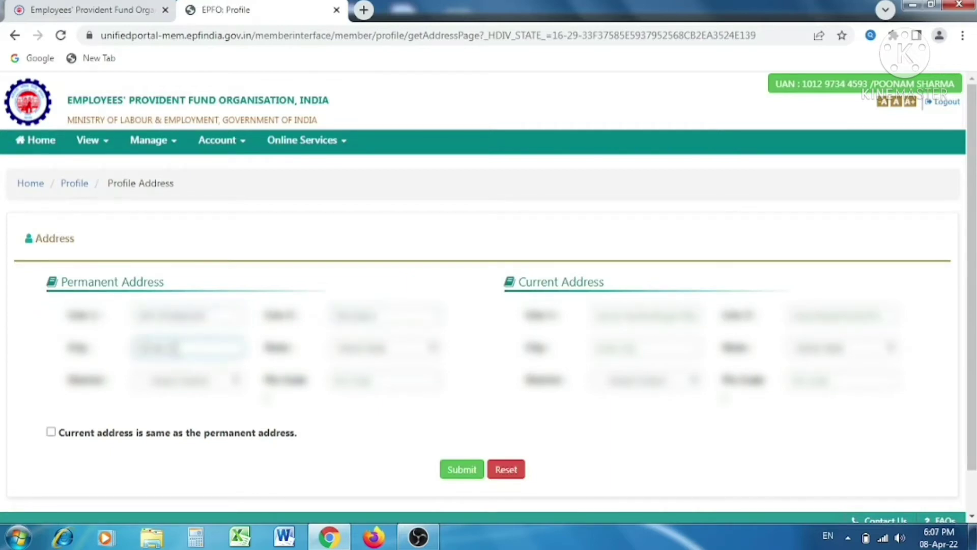
# Step: Set state Himachal Pradesh, district and pin 110001, copy to current address, and submit
pyautogui.click(374, 351)
pyautogui.click(414, 261)
pyautogui.click(173, 379)
pyautogui.click(188, 312)
pyautogui.click(382, 387)
pyautogui.write('110001')
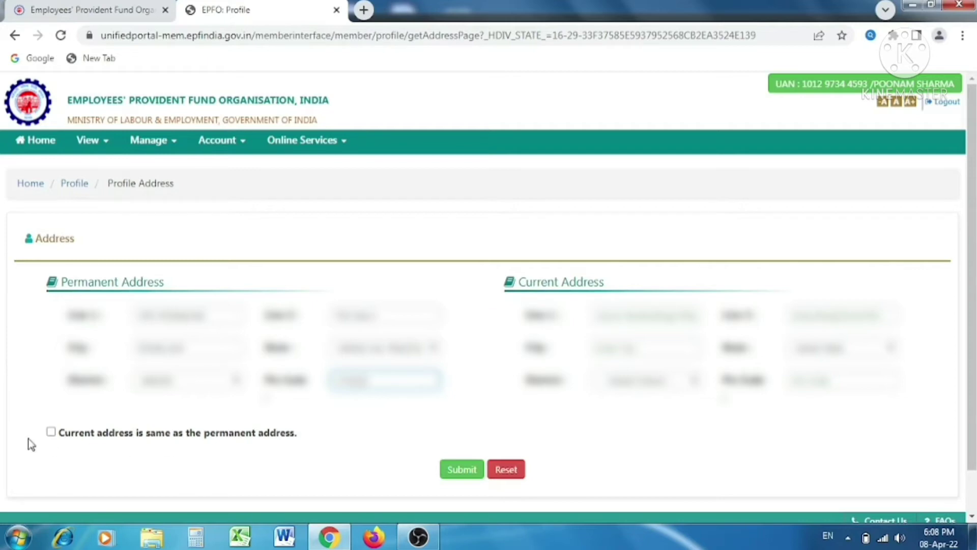
pyautogui.click(51, 432)
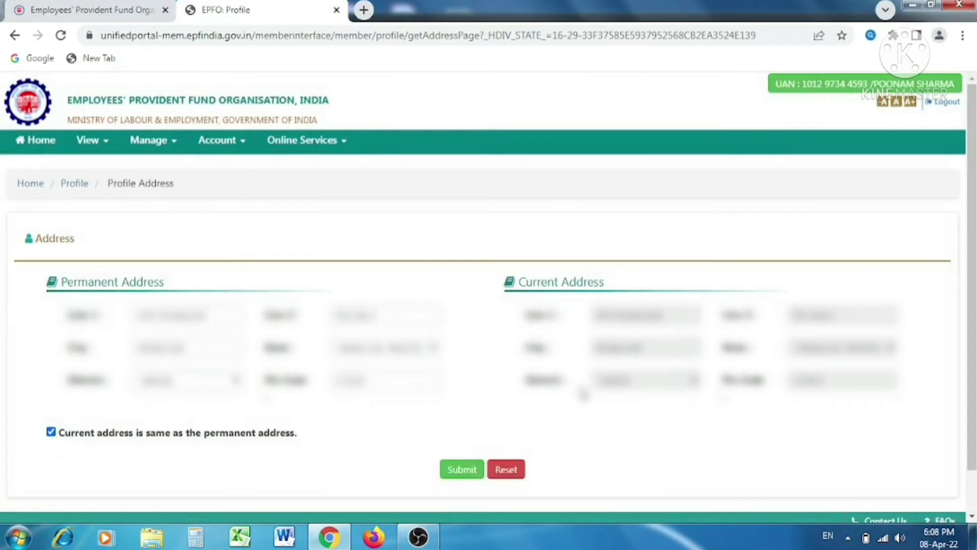
pyautogui.click(464, 470)
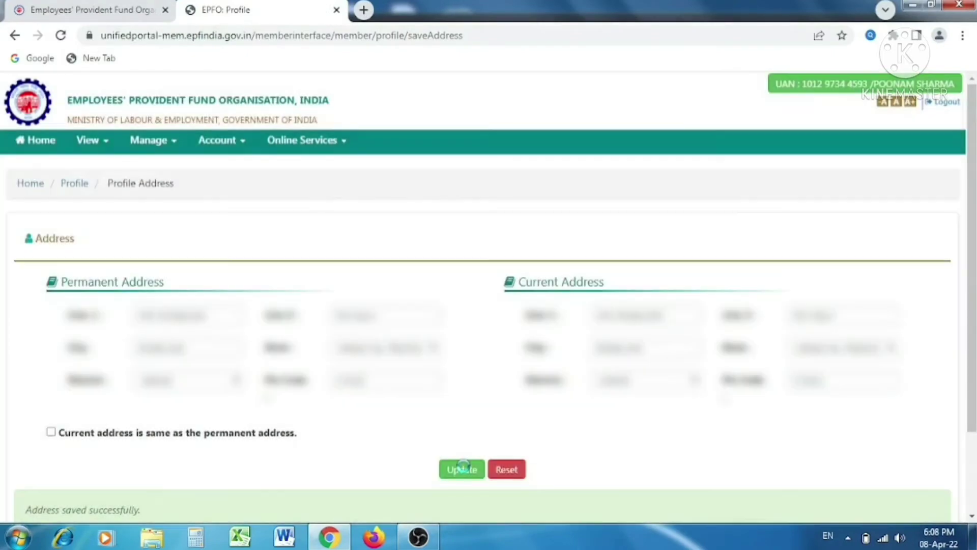
pyautogui.scroll(-1, 35, 492)
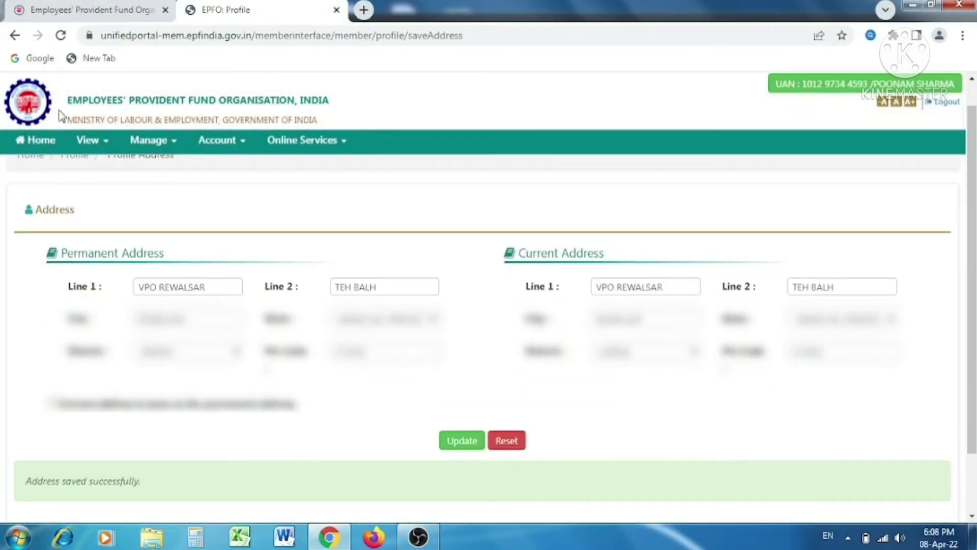
# Step: Go to e-Nomination from the account menu and save the profile details
pyautogui.click(40, 148)
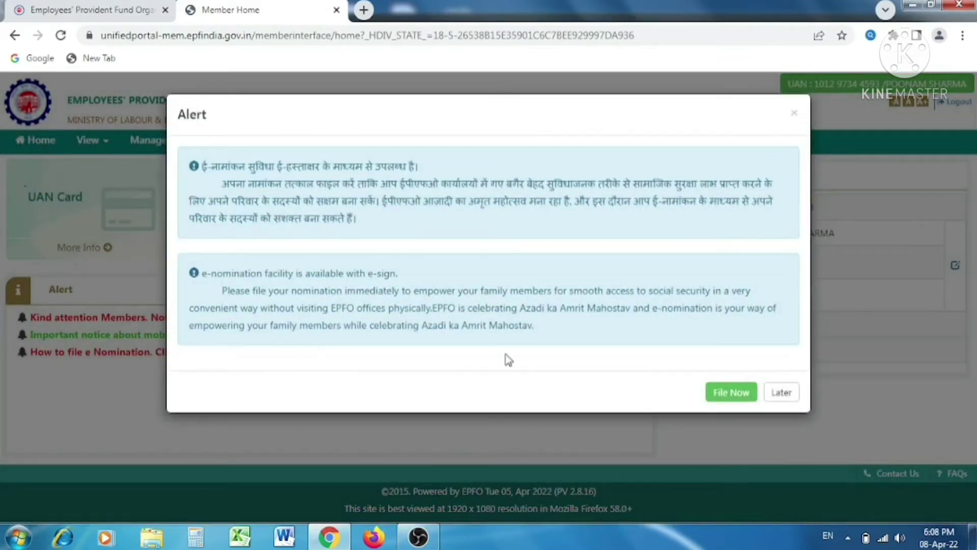
pyautogui.click(782, 398)
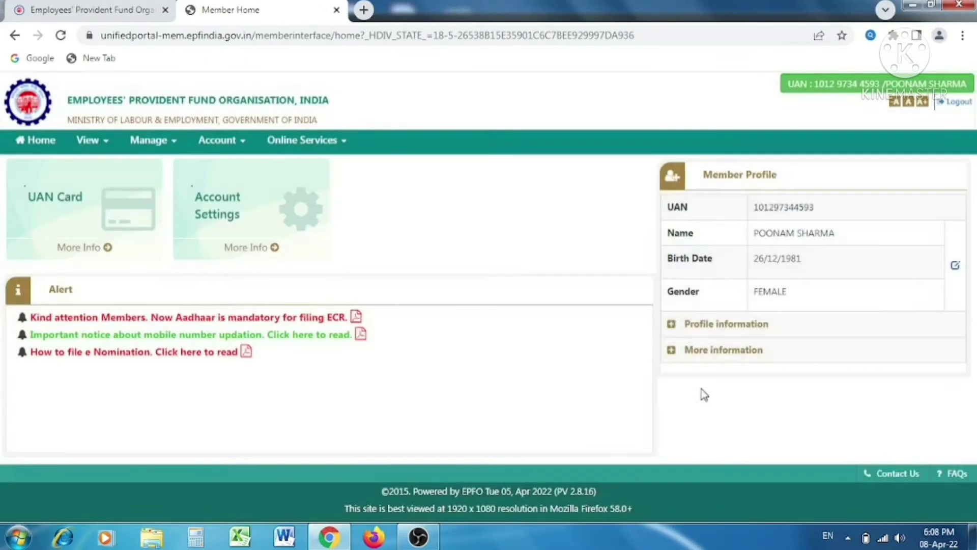
pyautogui.click(169, 145)
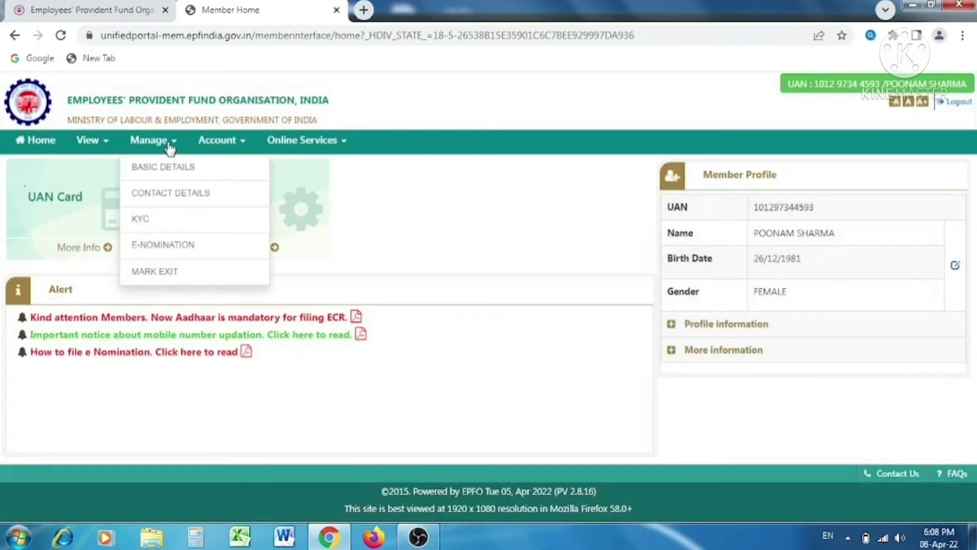
pyautogui.click(169, 253)
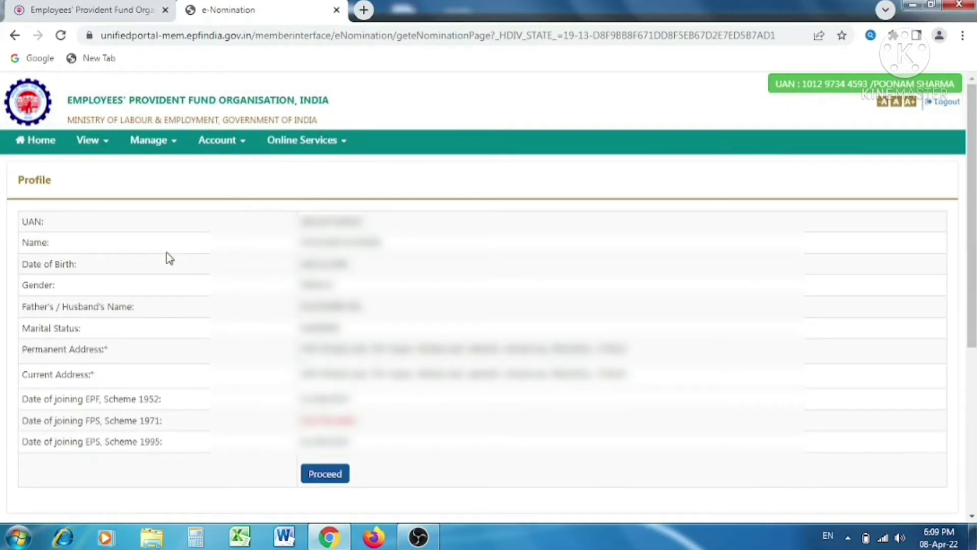
pyautogui.click(326, 477)
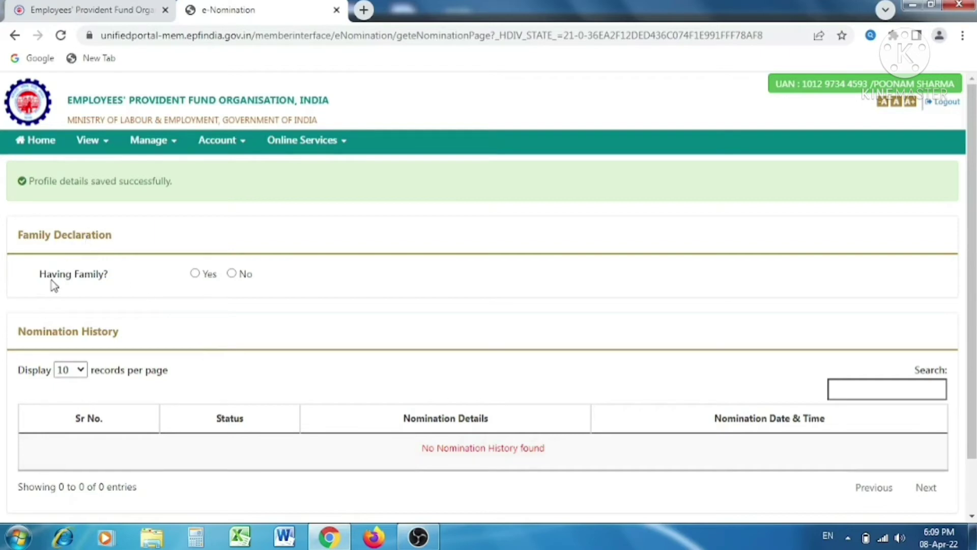
# Step: Answer Yes to 'Having Family?'
pyautogui.click(195, 274)
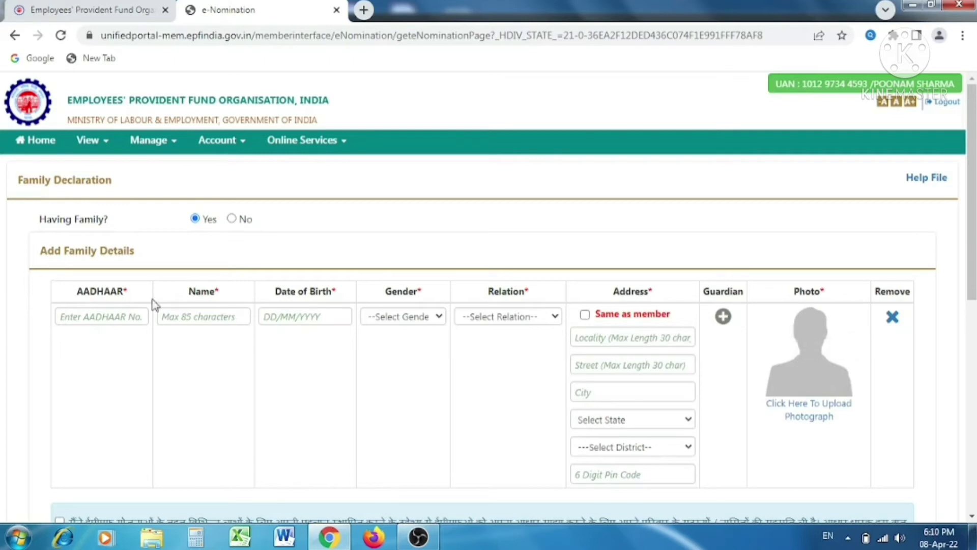
# Step: Enter the family member's name and birth date 01/01/1990
pyautogui.click(123, 322)
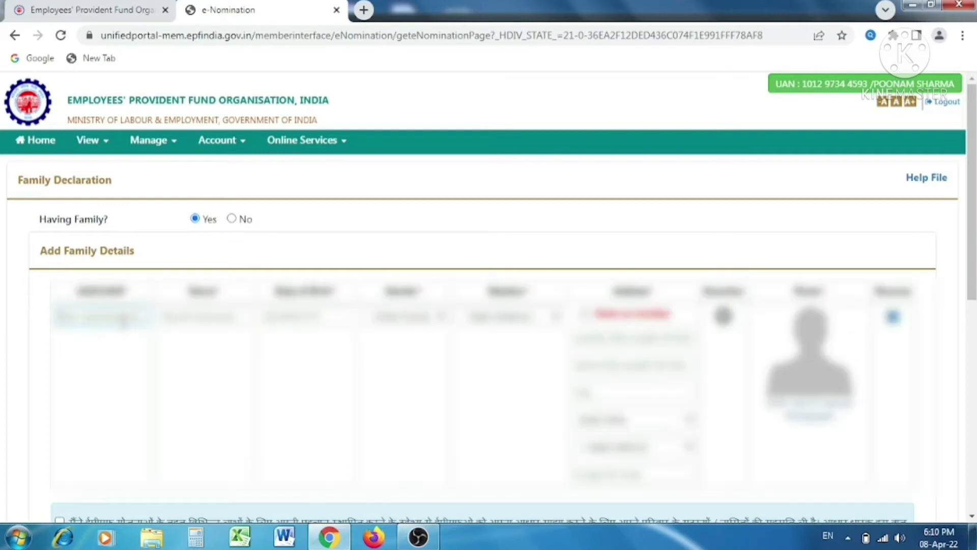
pyautogui.click(166, 316)
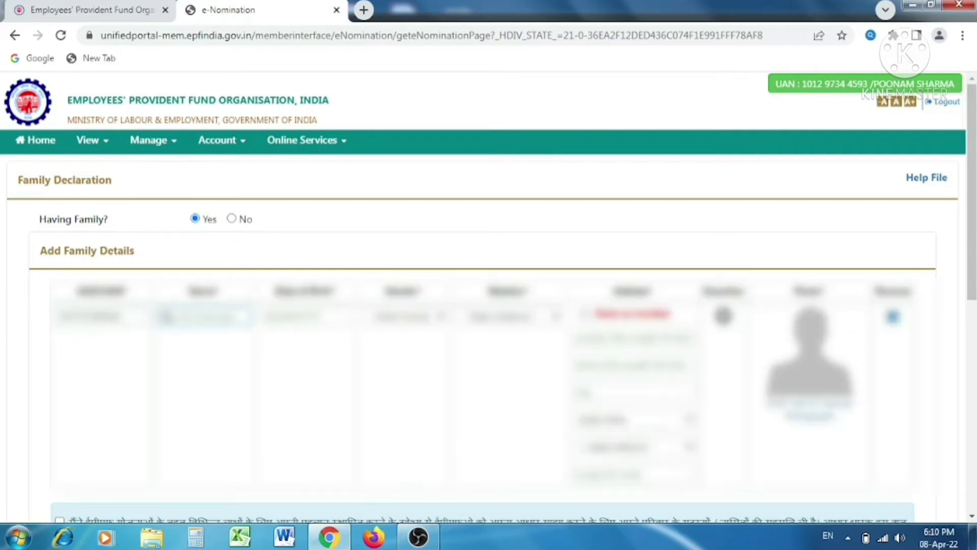
pyautogui.write('name')
pyautogui.click(305, 316)
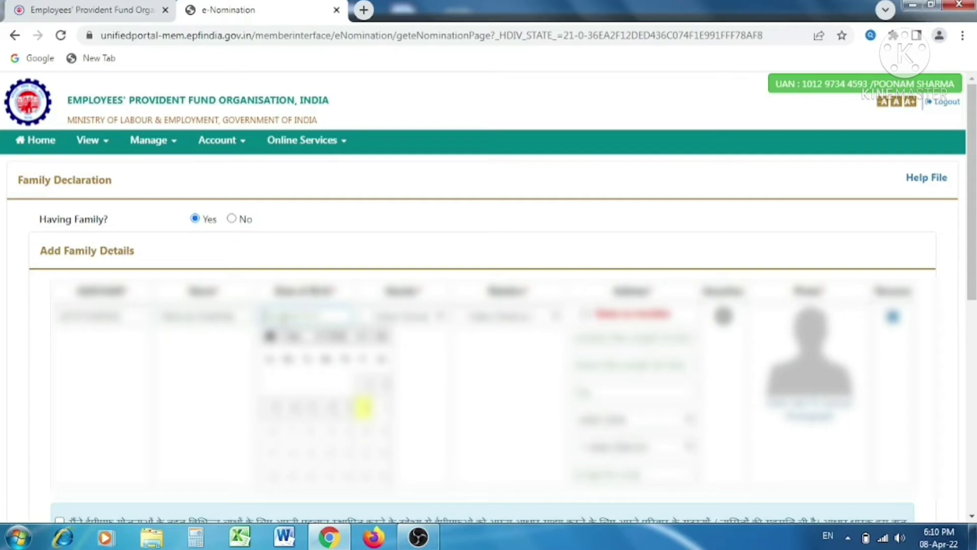
pyautogui.write('01/01/1990')
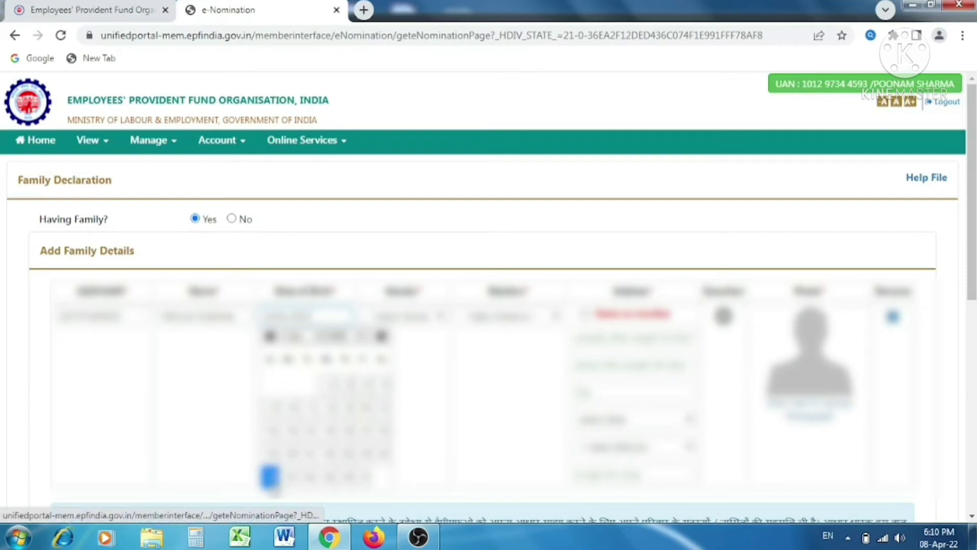
pyautogui.click(271, 481)
# Step: Set gender Female, relation Daughter, and address same as the member's
pyautogui.click(431, 320)
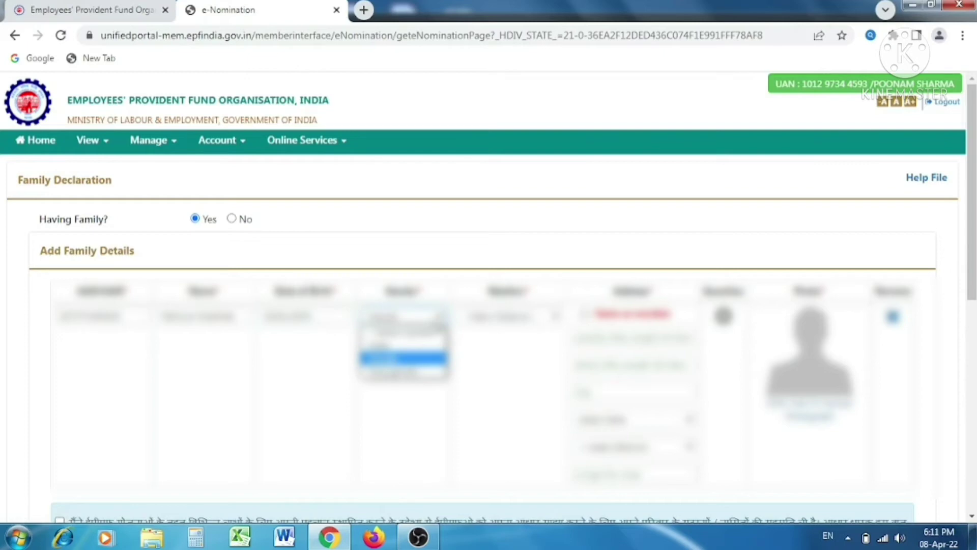
pyautogui.click(433, 358)
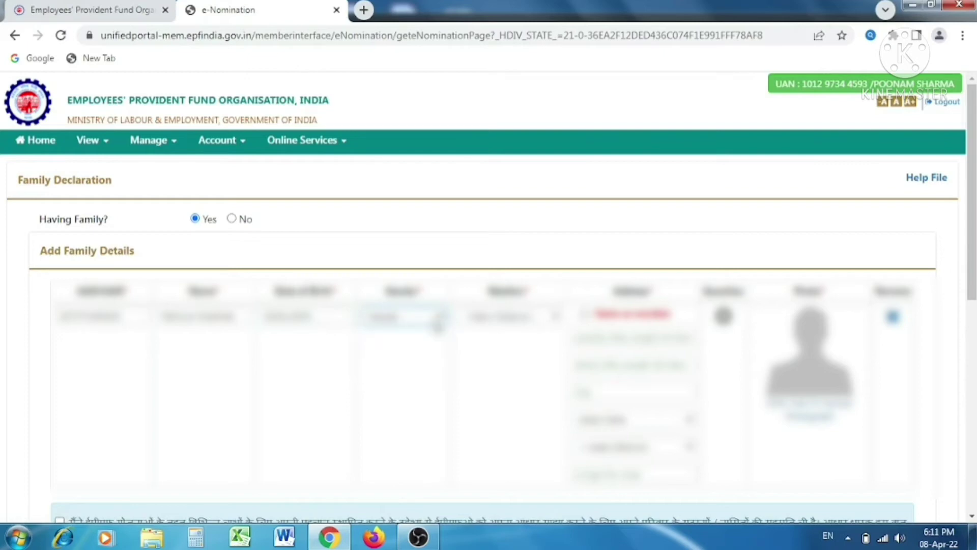
pyautogui.click(503, 324)
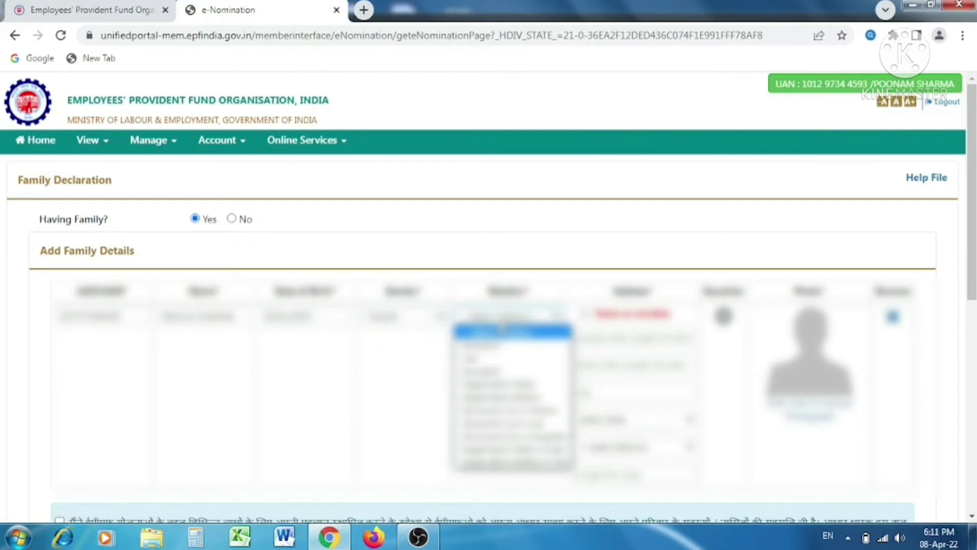
pyautogui.press('Down')
pyautogui.press('Down')
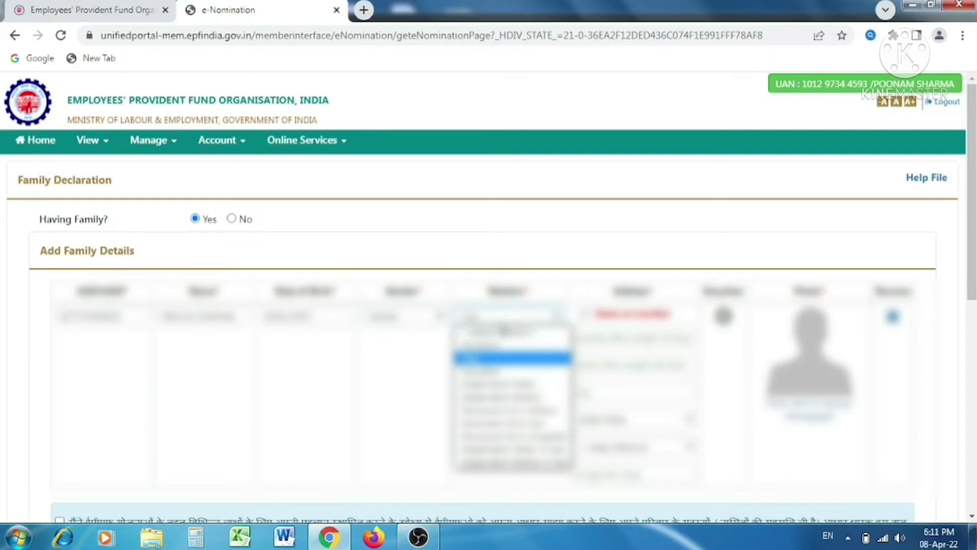
pyautogui.press('Down')
pyautogui.press('Return')
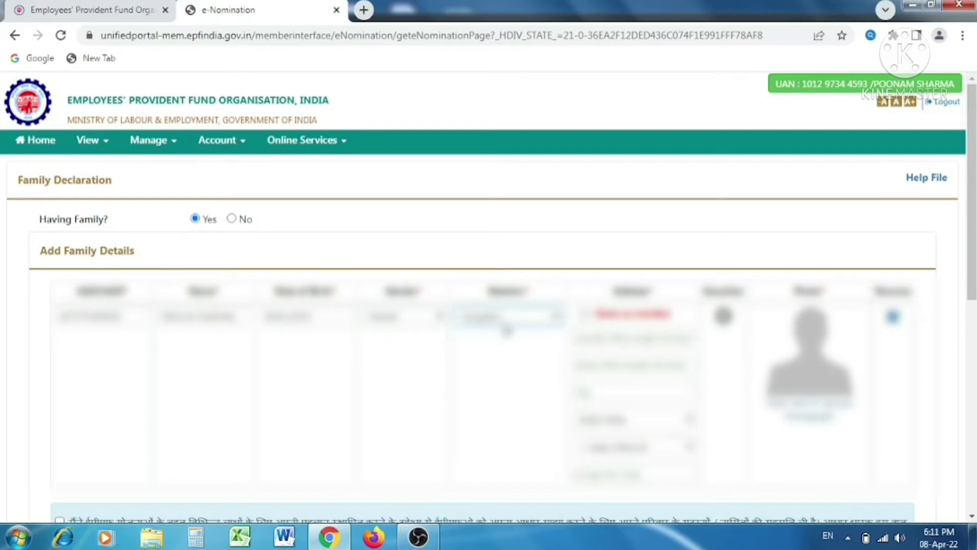
pyautogui.click(585, 315)
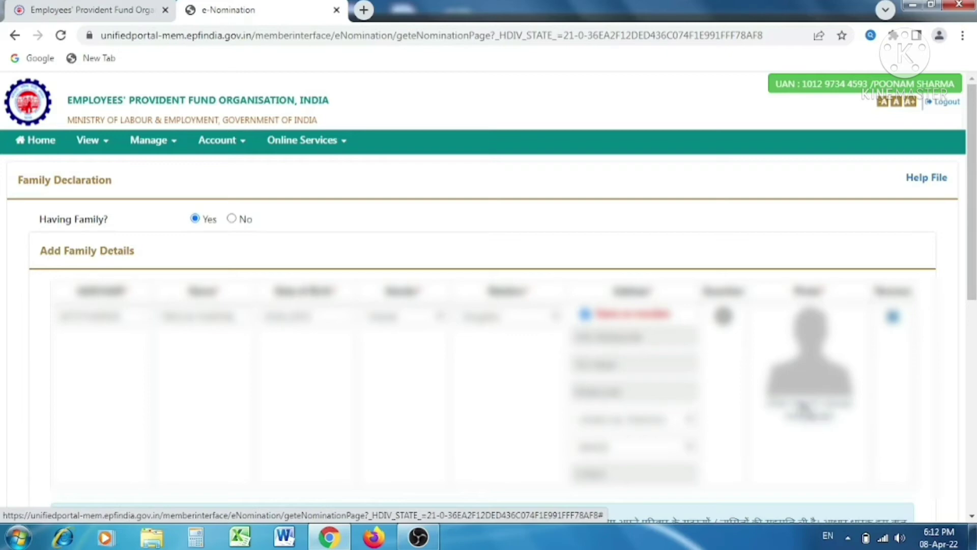
# Step: Upload a cropped photo for the daughter and confirm both upload alerts
pyautogui.click(802, 406)
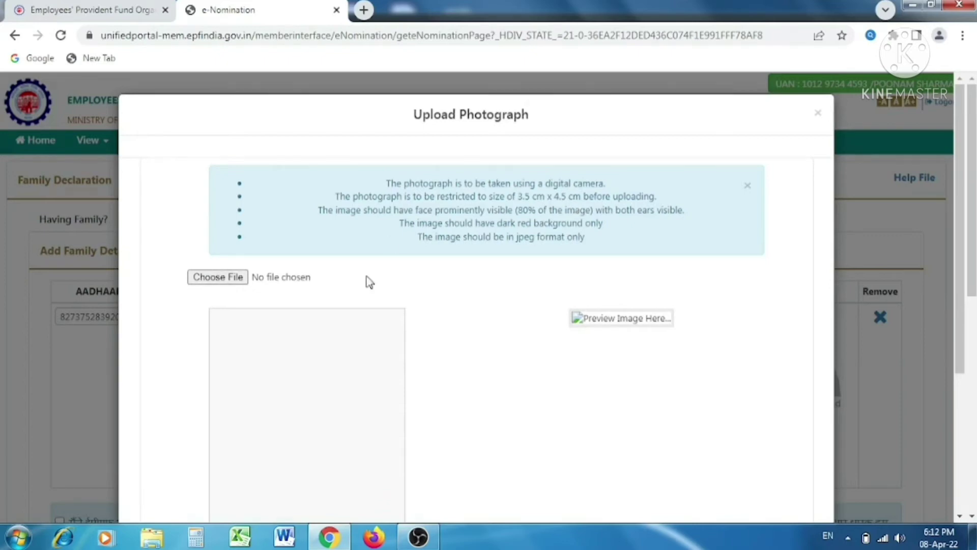
pyautogui.click(236, 279)
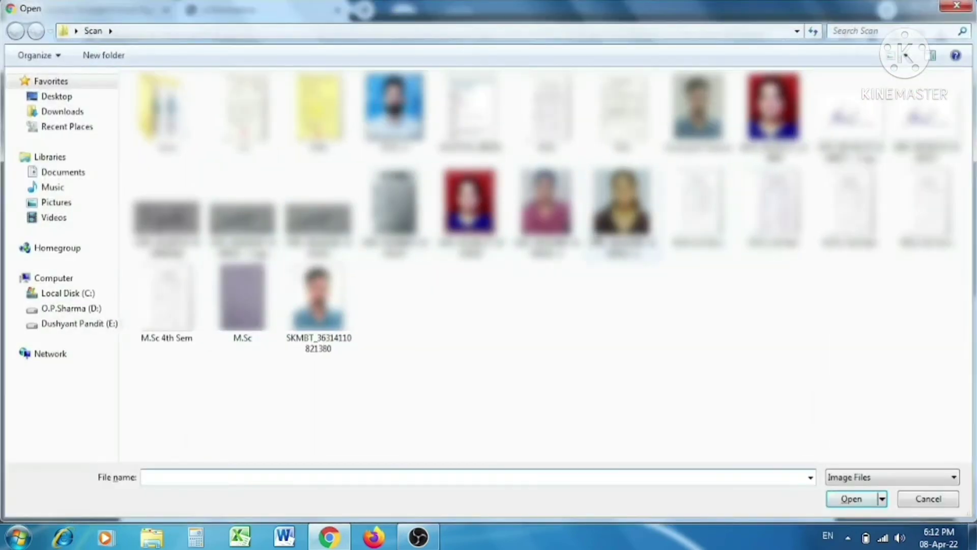
pyautogui.click(621, 204)
pyautogui.click(852, 498)
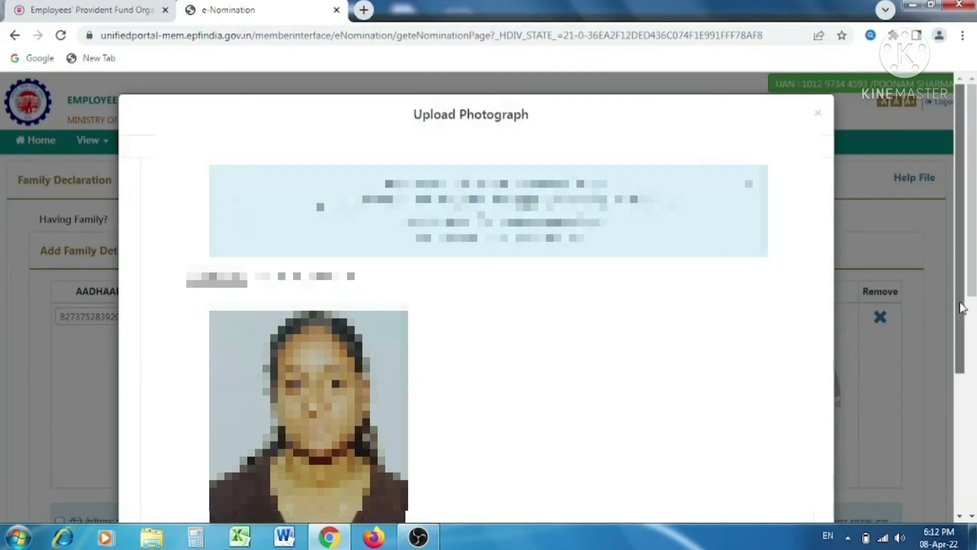
pyautogui.scroll(-3, 966, 389)
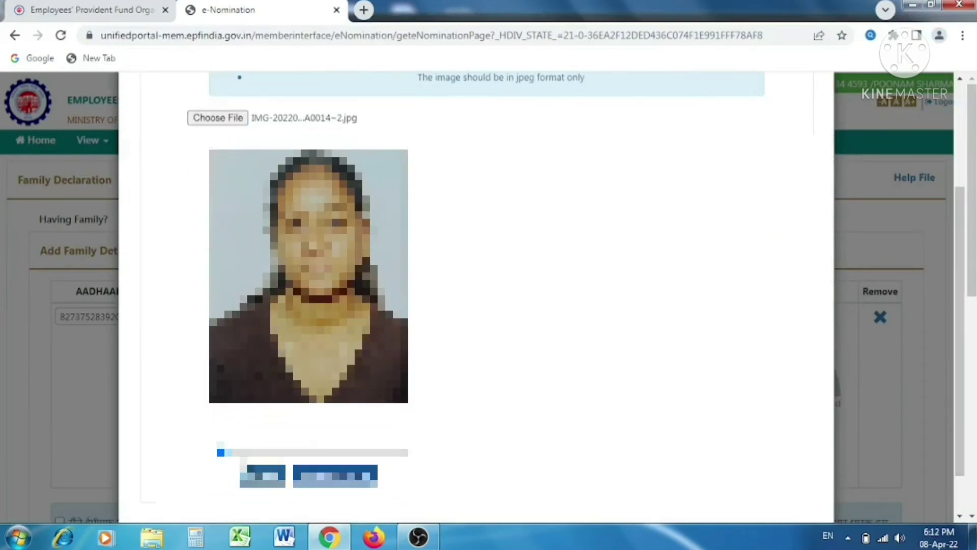
pyautogui.moveTo(224, 453)
pyautogui.mouseDown()
pyautogui.moveTo(309, 453)
pyautogui.moveTo(220, 452)
pyautogui.mouseUp()
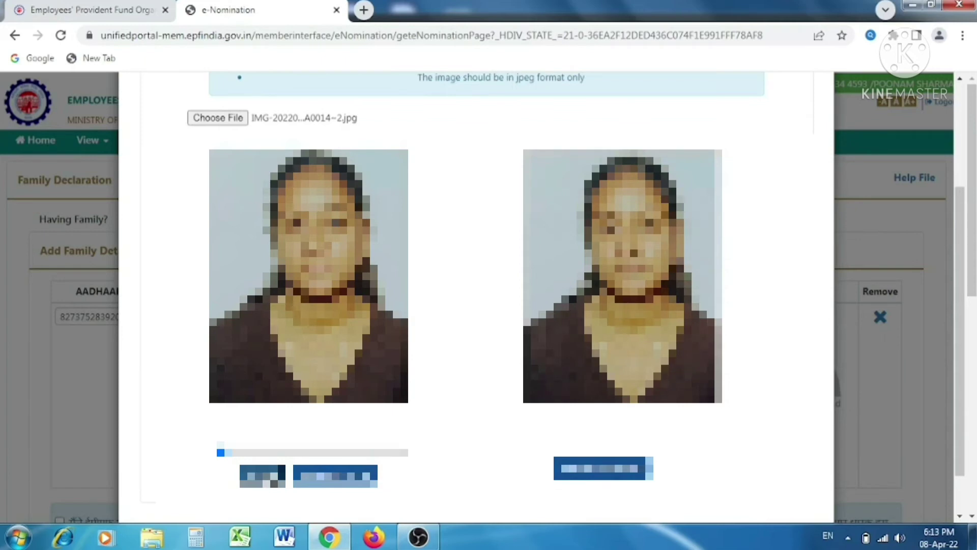
pyautogui.click(602, 473)
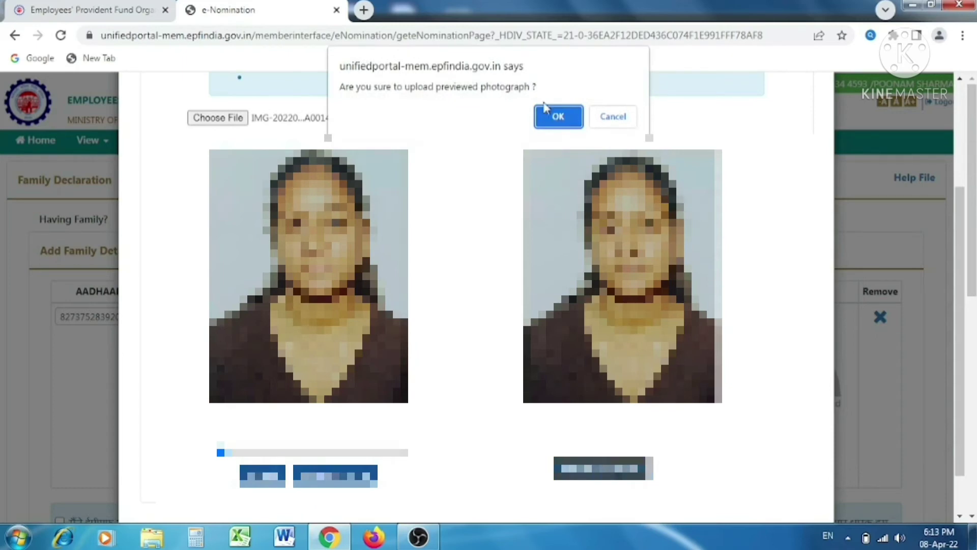
pyautogui.click(559, 118)
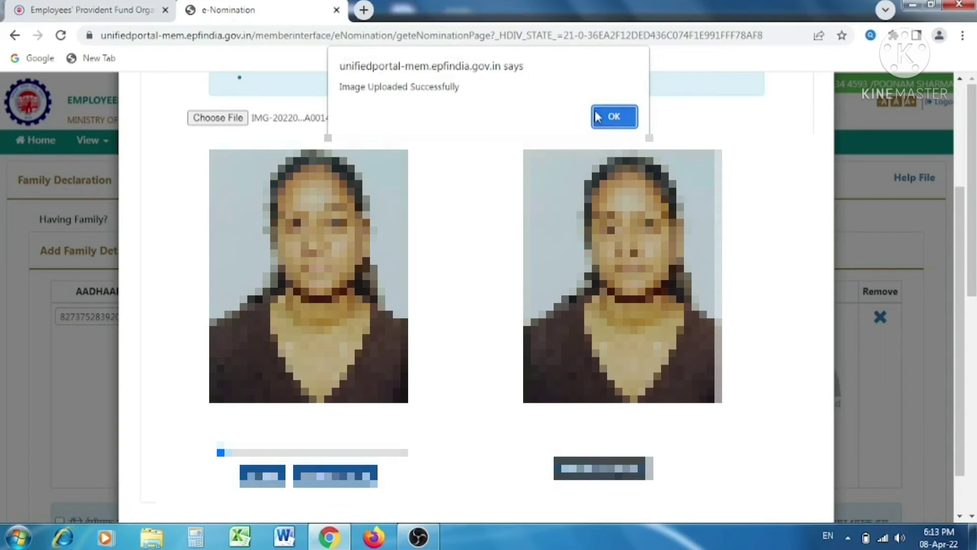
pyautogui.click(614, 116)
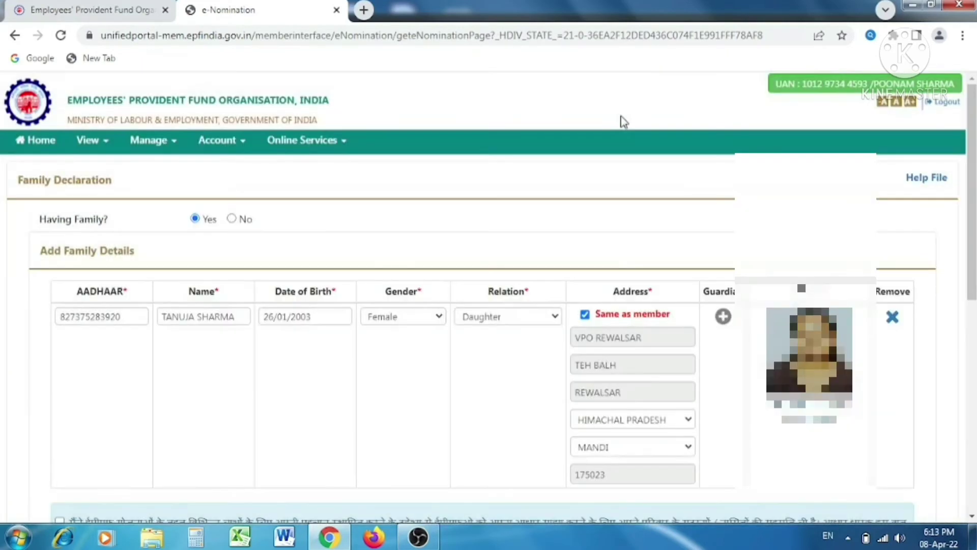
# Step: Remove the extra empty family row, give Aadhaar-sharing consent, and save family details
pyautogui.moveTo(973, 212); pyautogui.dragTo(973, 224)
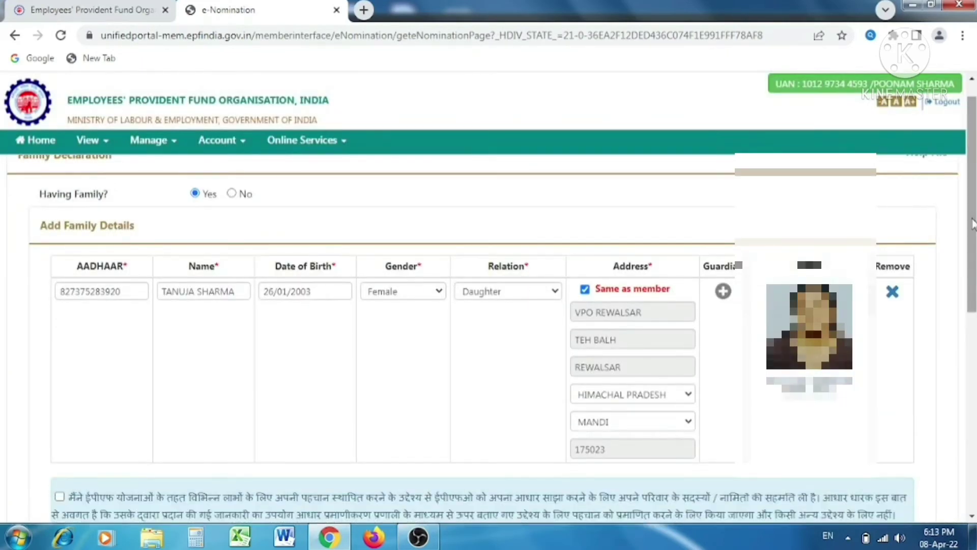
pyautogui.moveTo(973, 224); pyautogui.dragTo(972, 385)
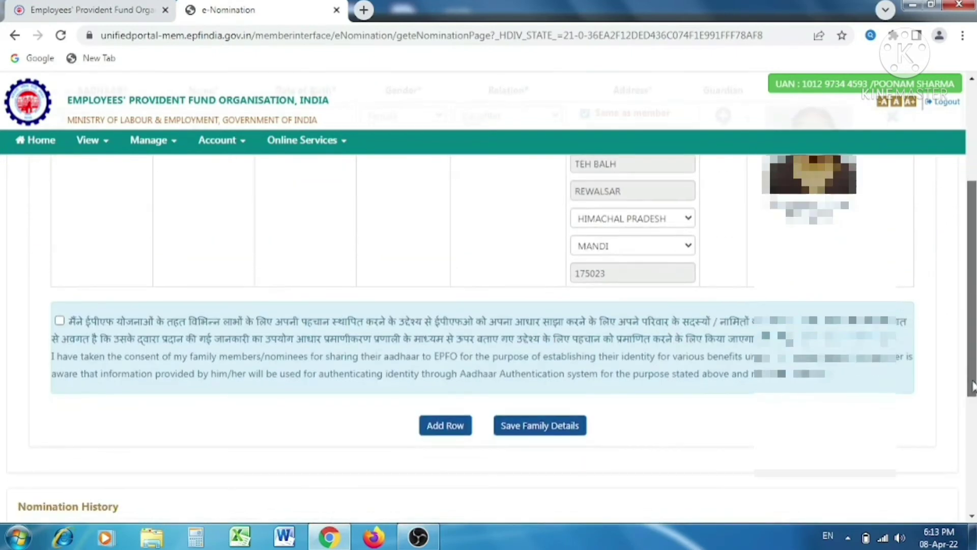
pyautogui.click(460, 425)
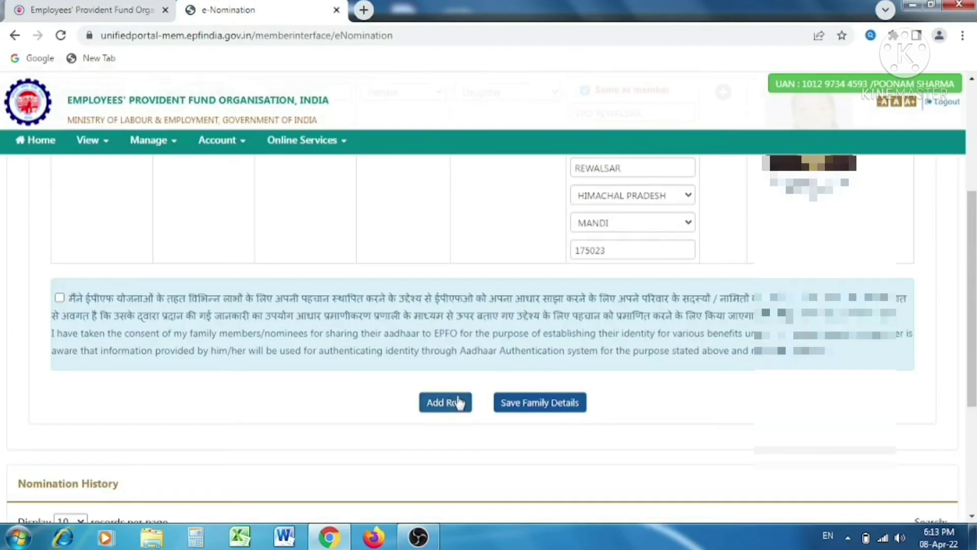
pyautogui.click(459, 399)
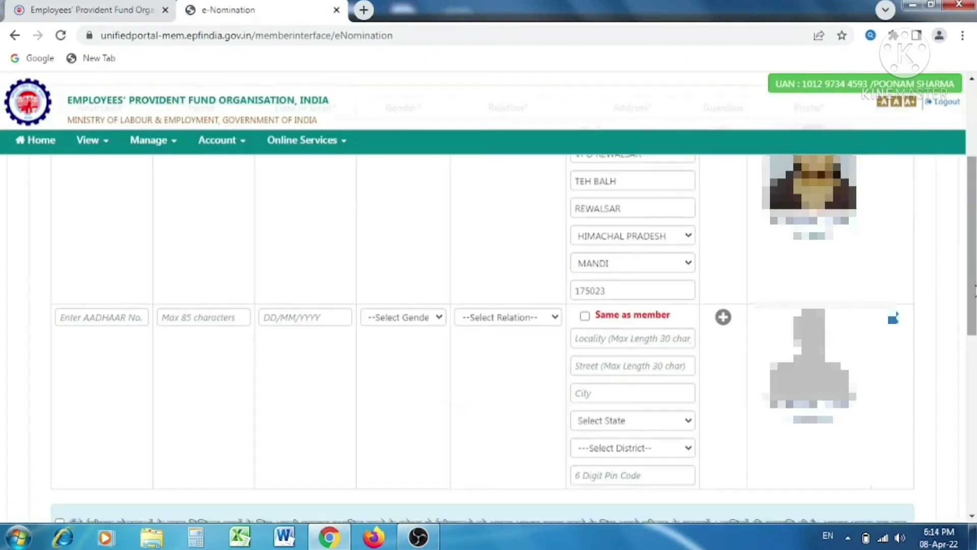
pyautogui.click(894, 319)
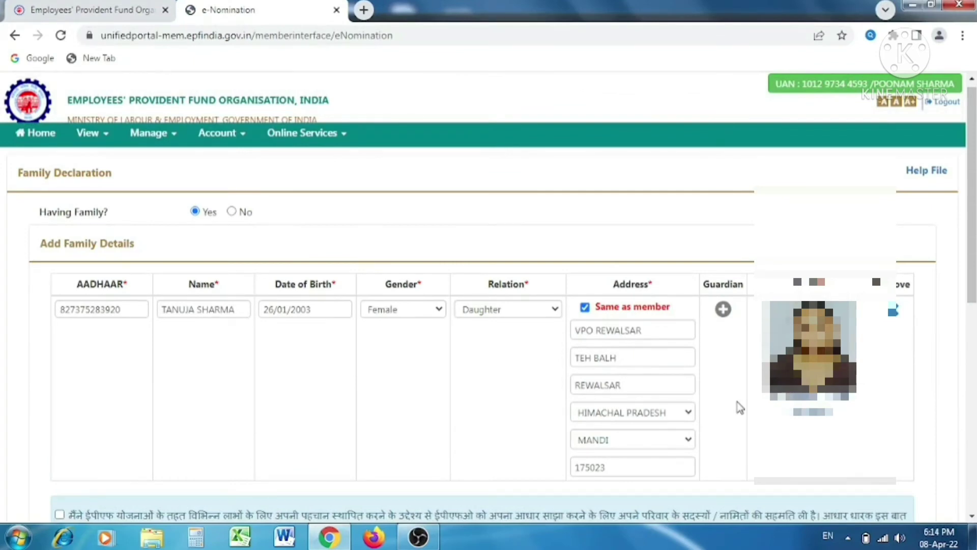
pyautogui.scroll(-3, 739, 407)
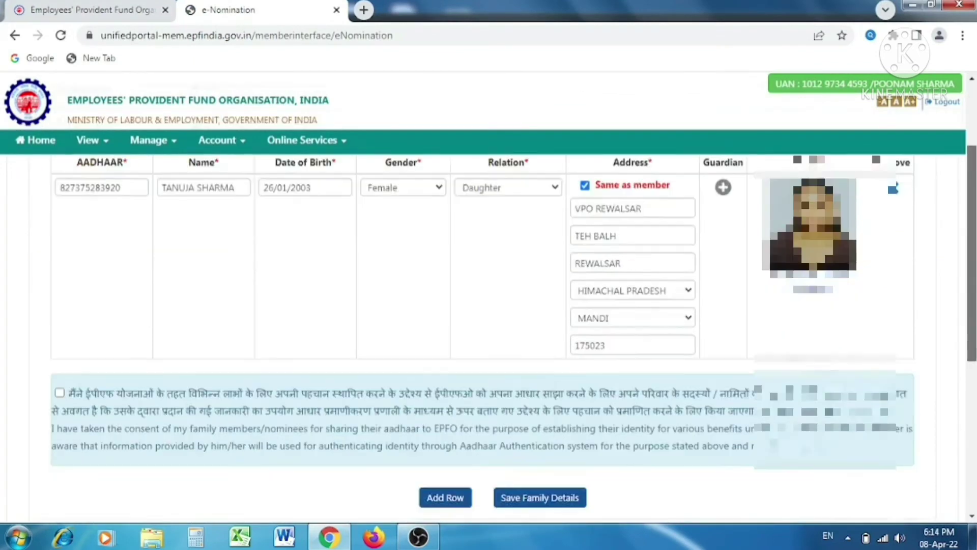
pyautogui.click(60, 348)
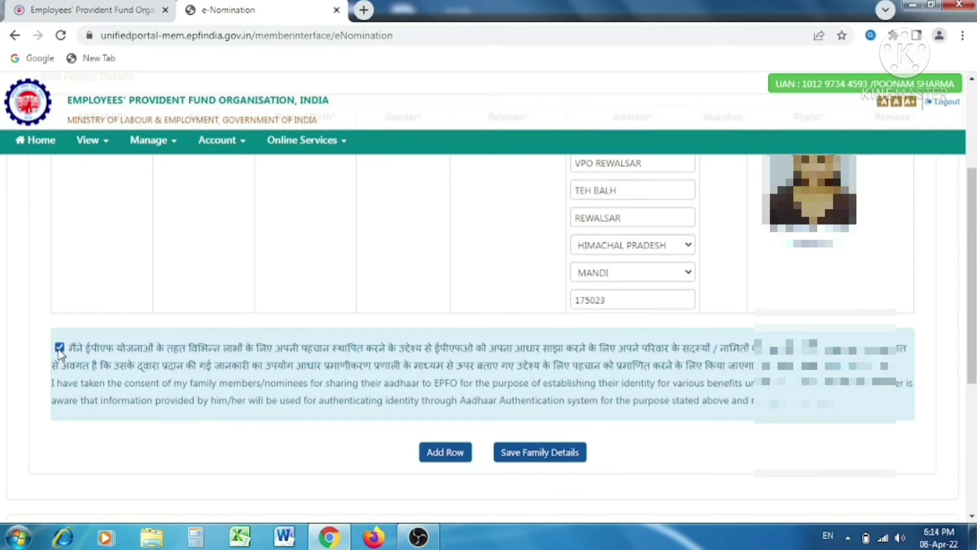
pyautogui.click(551, 452)
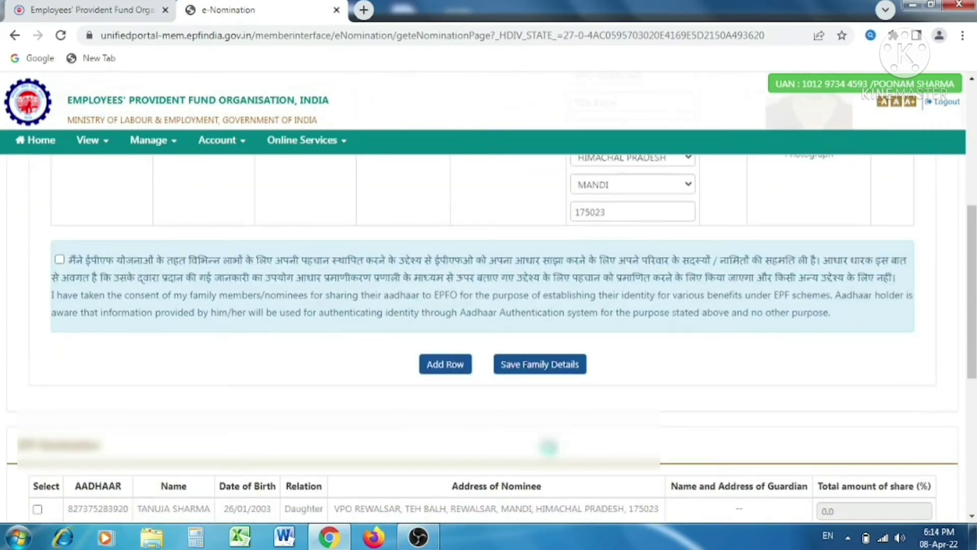
# Step: Select the daughter as EPF nominee with a 100% share and save the nomination
pyautogui.scroll(-2, 548, 447)
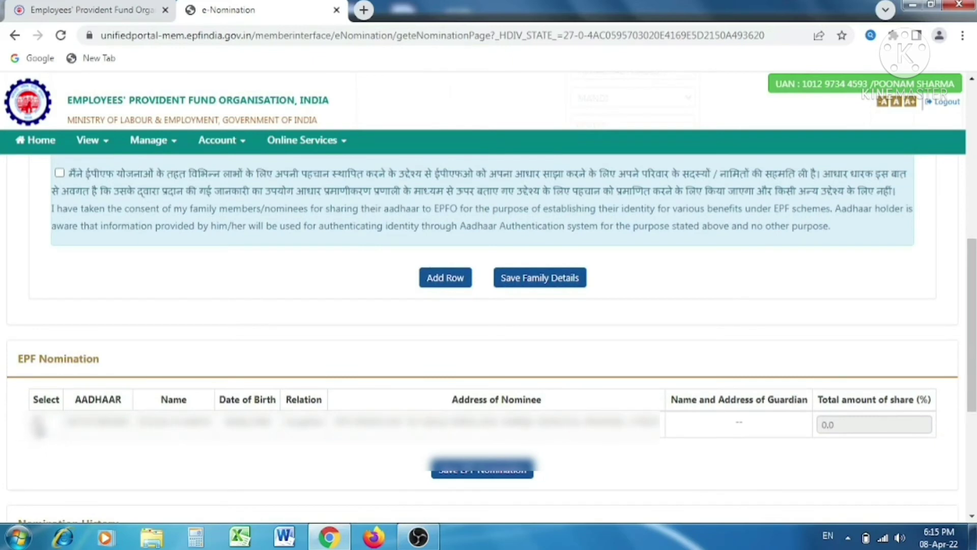
pyautogui.click(38, 422)
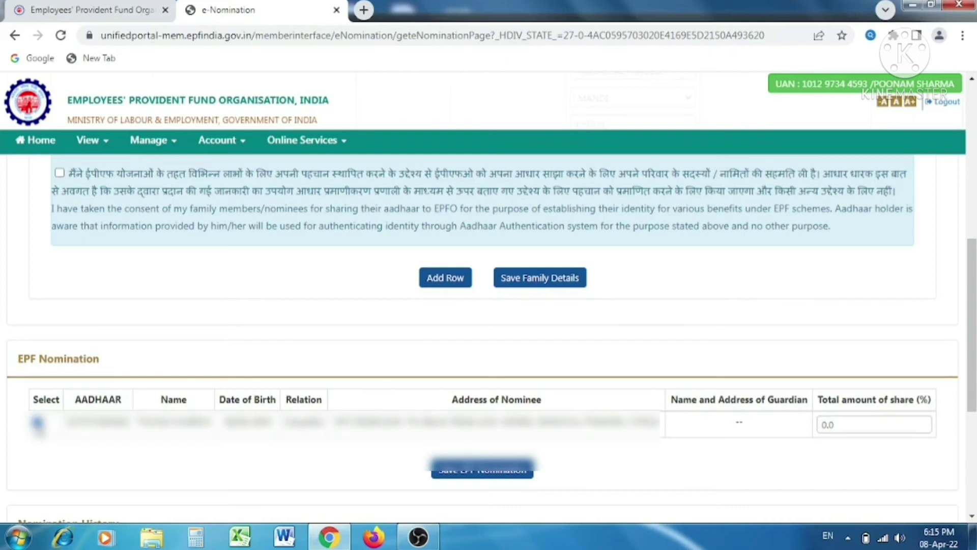
pyautogui.click(857, 427)
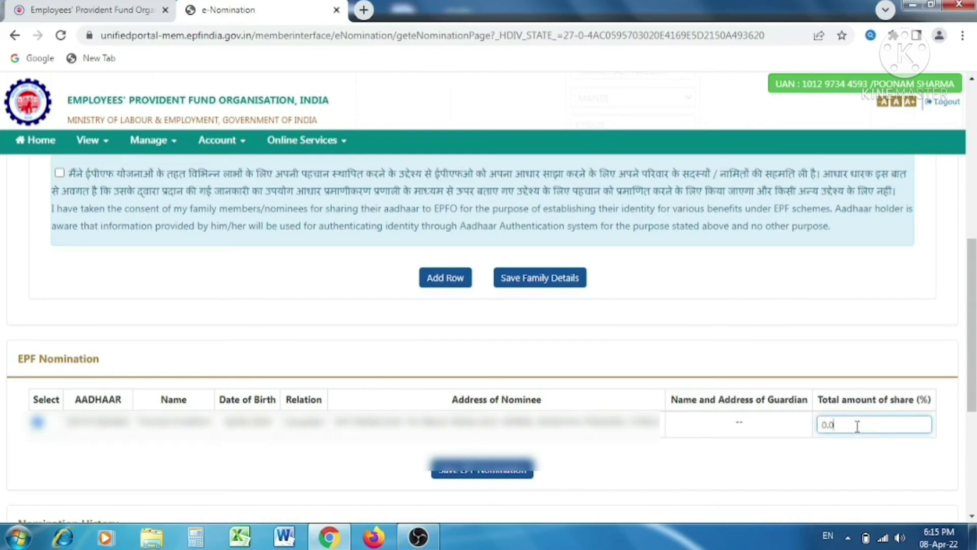
pyautogui.press('BackSpace')
pyautogui.press('BackSpace')
pyautogui.press('BackSpace')
pyautogui.write('100')
pyautogui.click(502, 473)
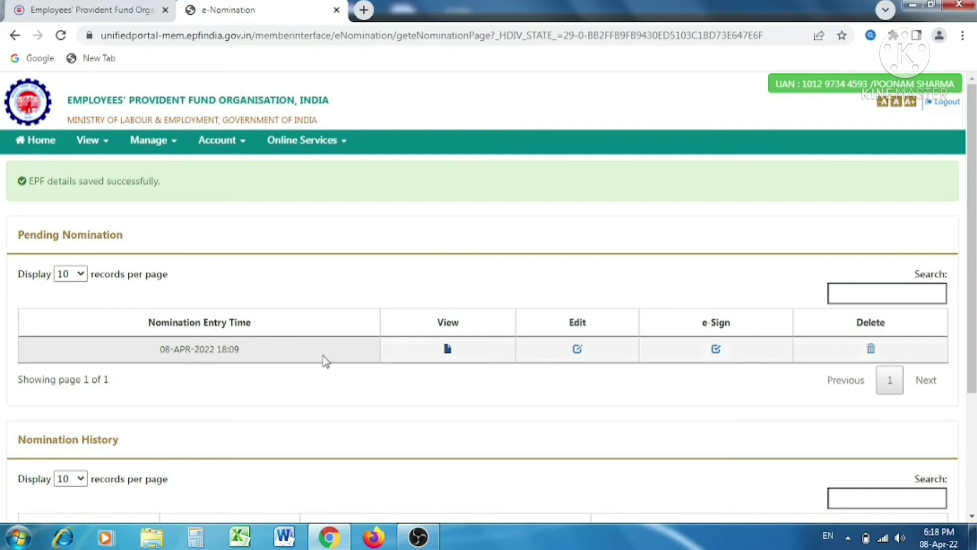
pyautogui.click(447, 350)
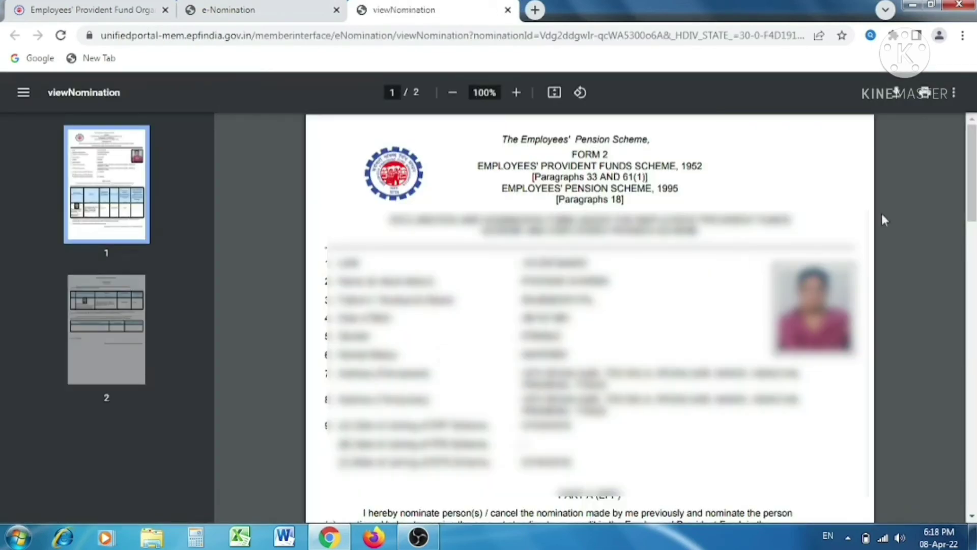
pyautogui.scroll(-6, 884, 218)
pyautogui.moveTo(973, 263)
pyautogui.mouseDown()
pyautogui.moveTo(973, 377)
pyautogui.moveTo(974, 279)
pyautogui.mouseUp()
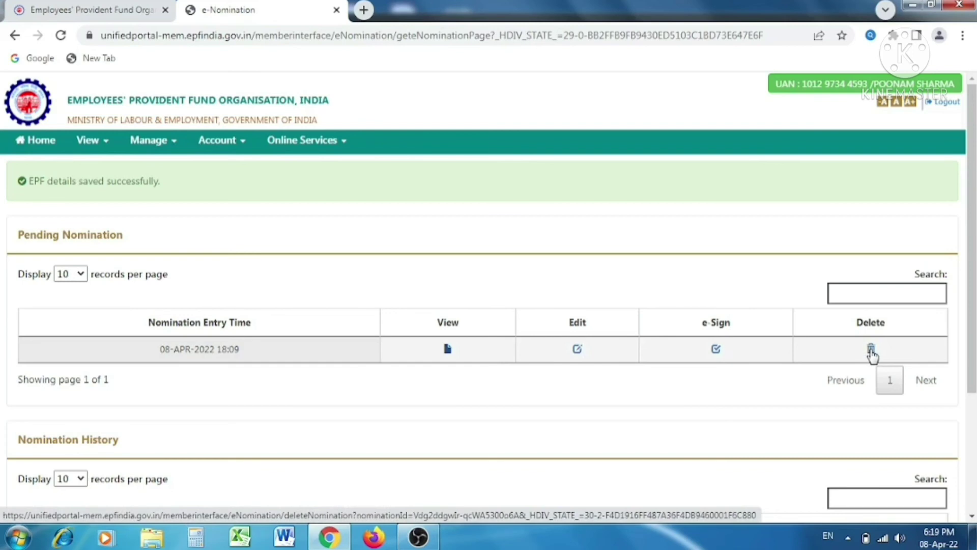
# Step: Start e-signing the pending nomination and tick the Aadhaar e-KYC consent box
pyautogui.click(717, 349)
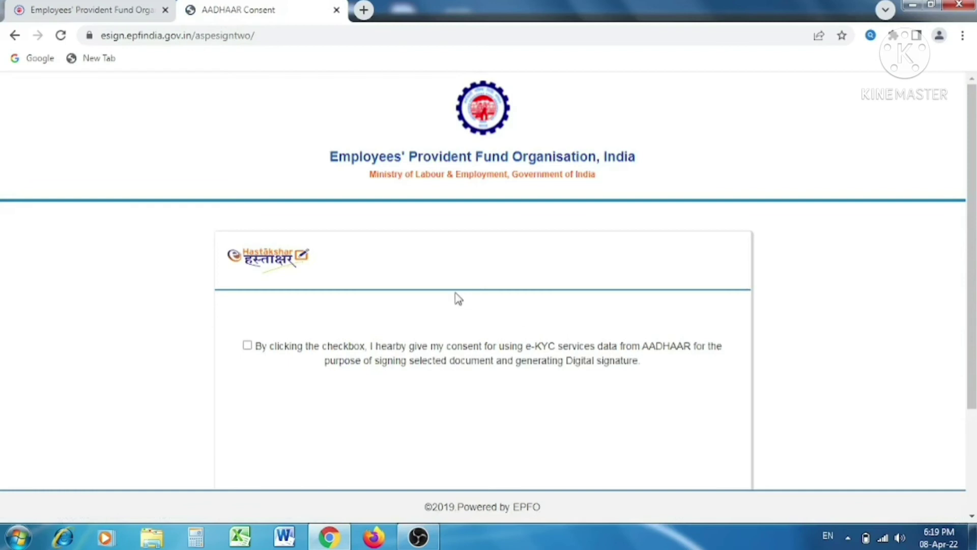
pyautogui.click(247, 345)
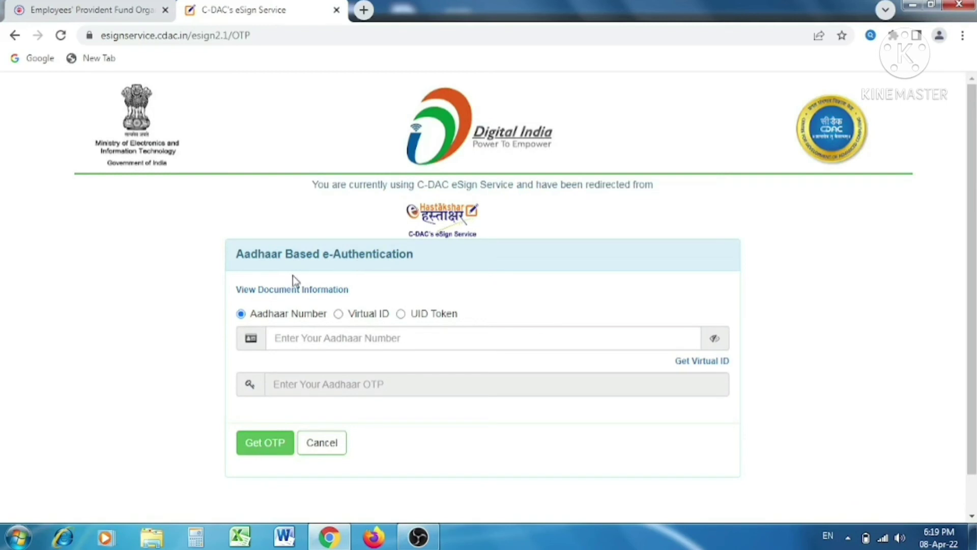
# Step: Keep Aadhaar Number as the identification option and request an OTP for it
pyautogui.click(338, 314)
pyautogui.click(400, 315)
pyautogui.click(240, 315)
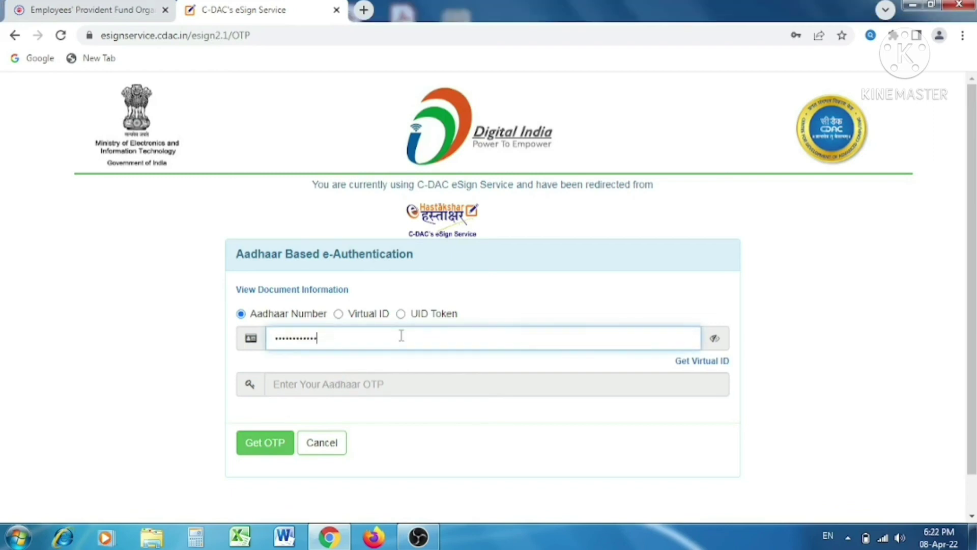
pyautogui.click(266, 446)
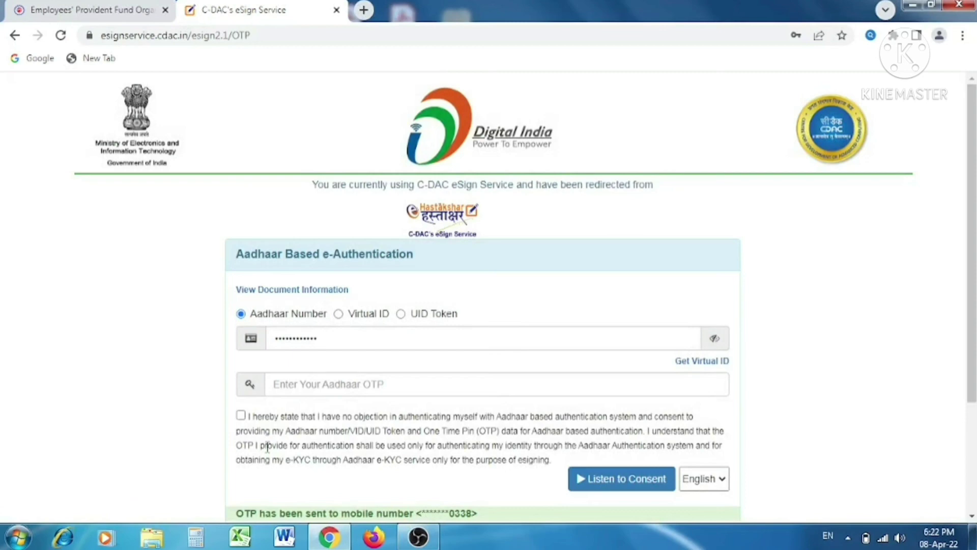
# Step: Enter the received Aadhaar OTP, accept the authentication consent, and submit to sign the nomination
pyautogui.click(288, 392)
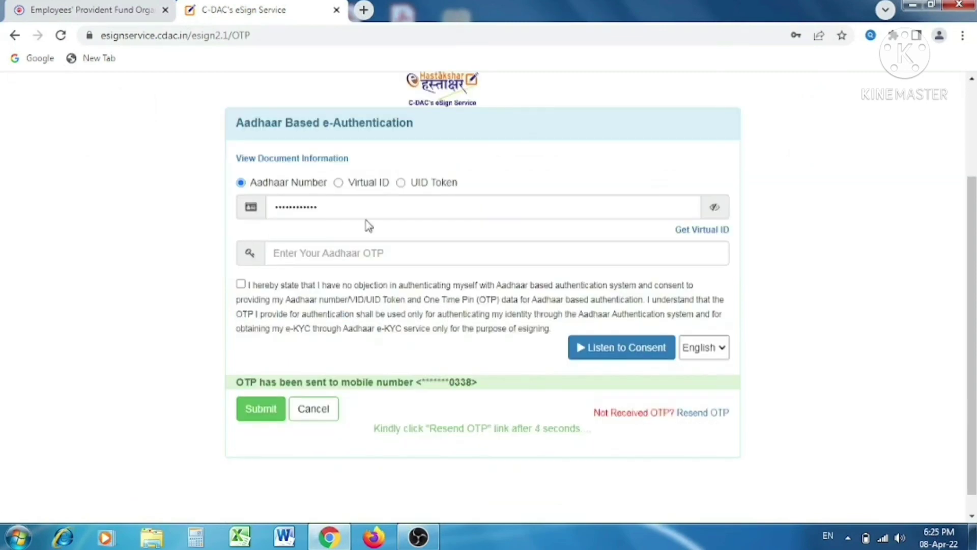
pyautogui.click(395, 249)
pyautogui.write('12345')
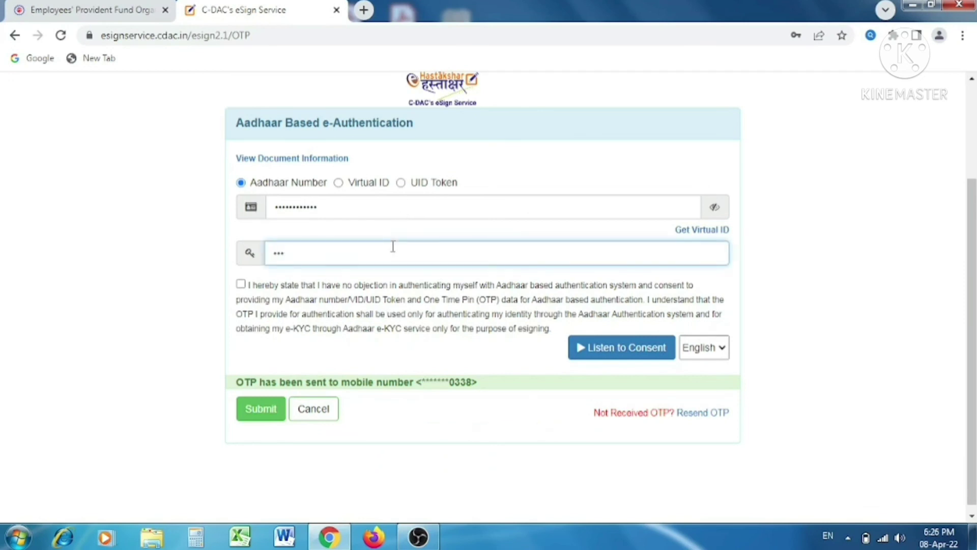
pyautogui.write('6')
pyautogui.click(241, 284)
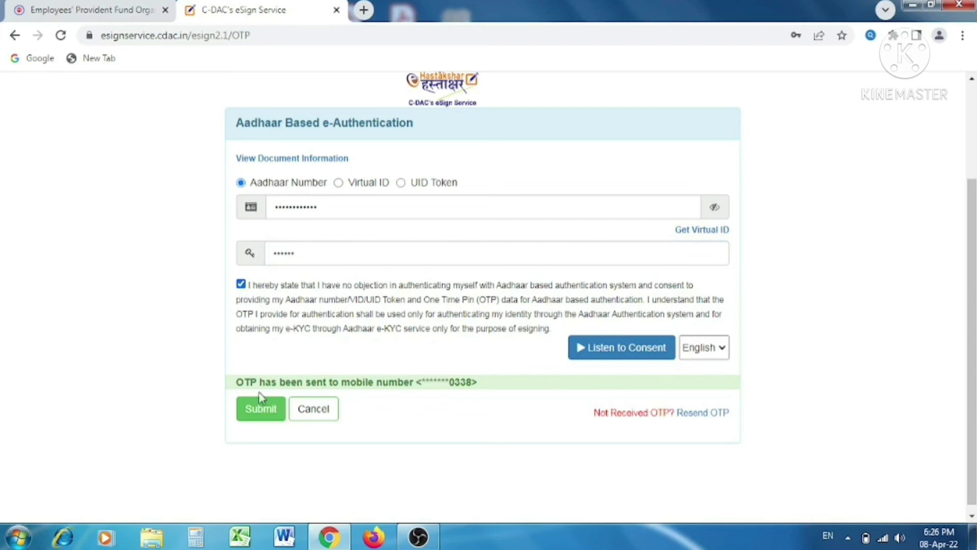
pyautogui.click(261, 414)
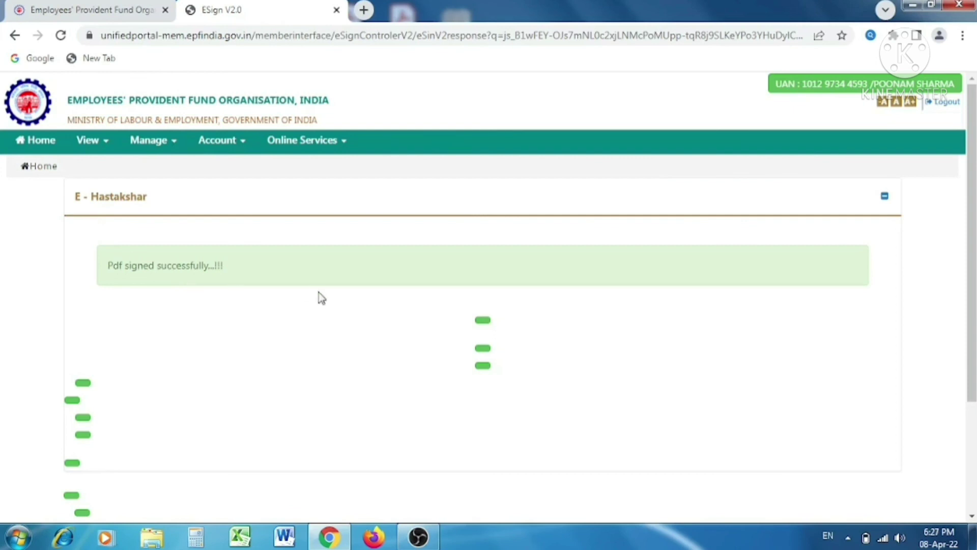
# Step: Back on e-Nomination, download the signed nomination PDF, review it, and close it
pyautogui.click(486, 324)
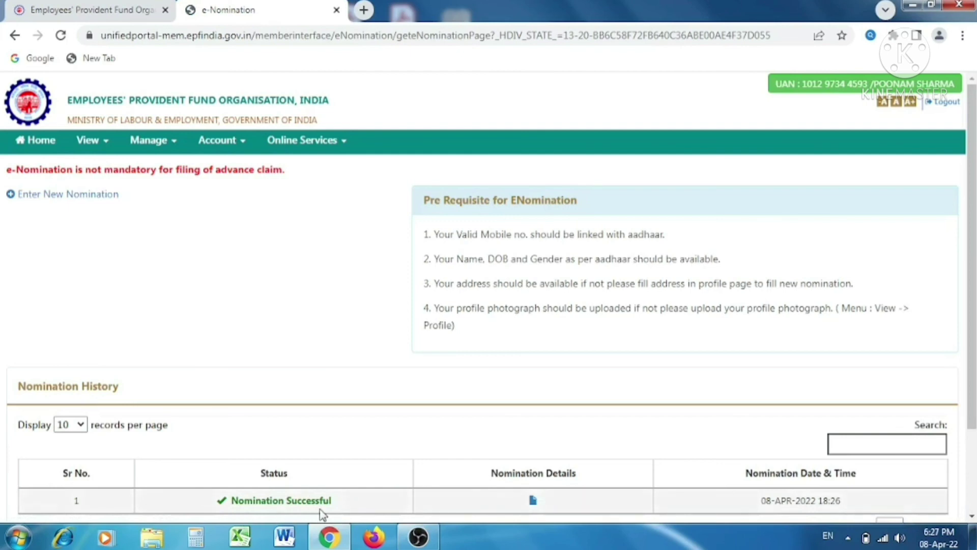
pyautogui.click(533, 501)
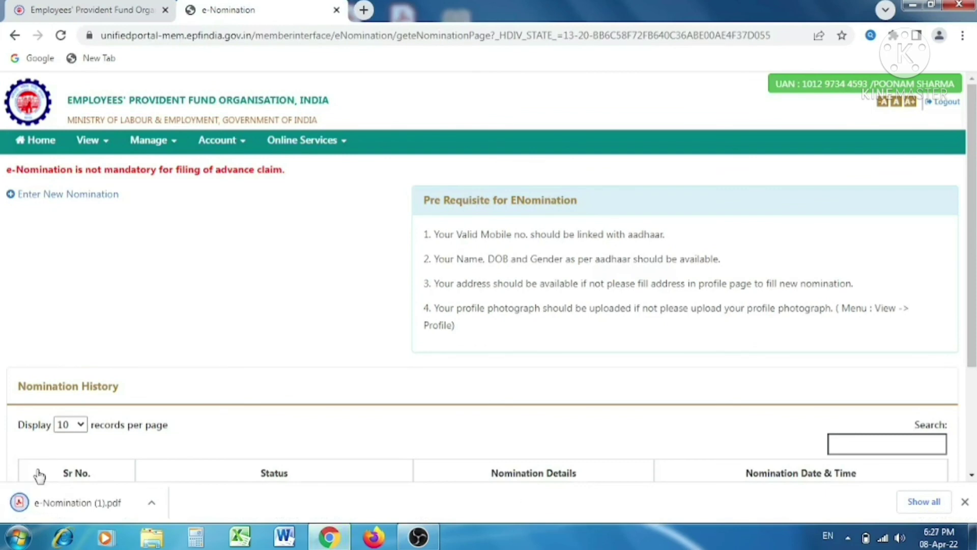
pyautogui.click(50, 505)
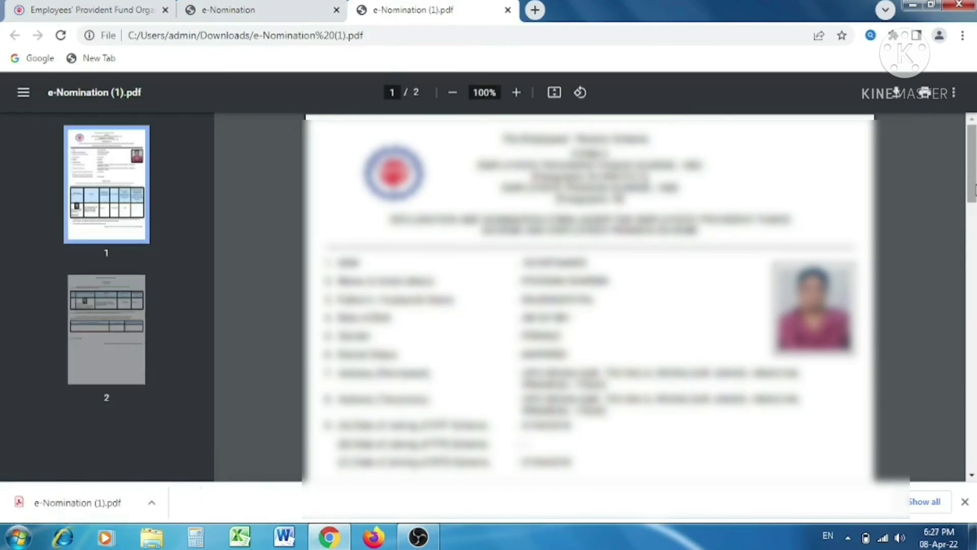
pyautogui.moveTo(973, 189); pyautogui.dragTo(972, 272)
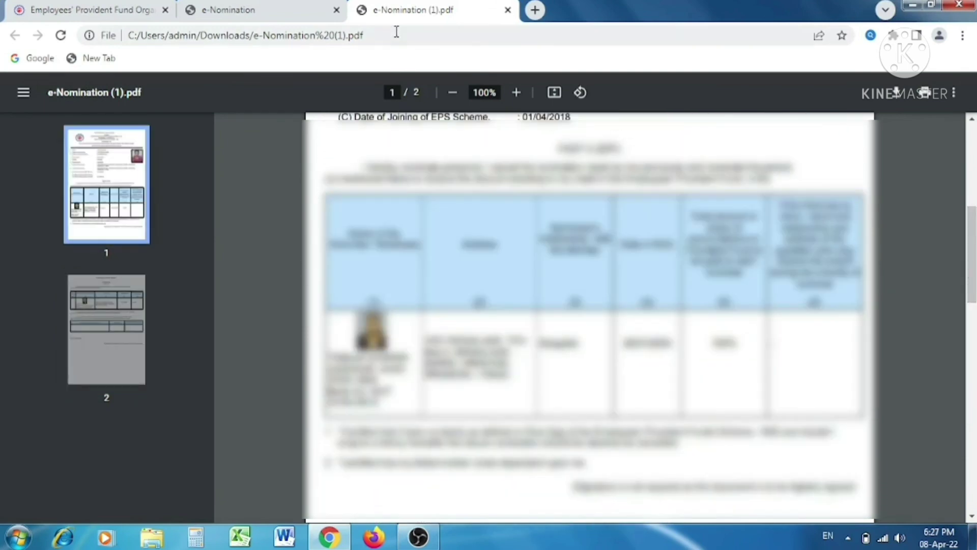
pyautogui.click(507, 9)
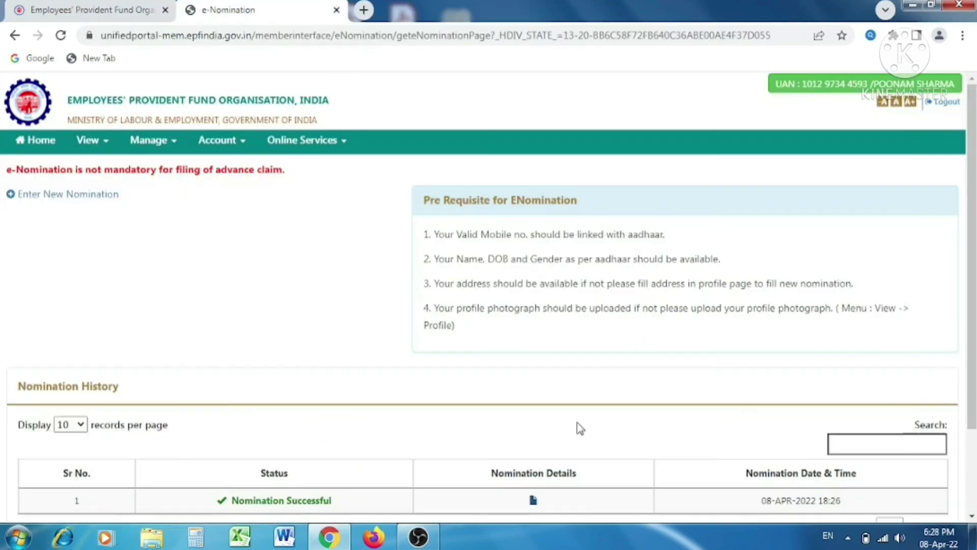